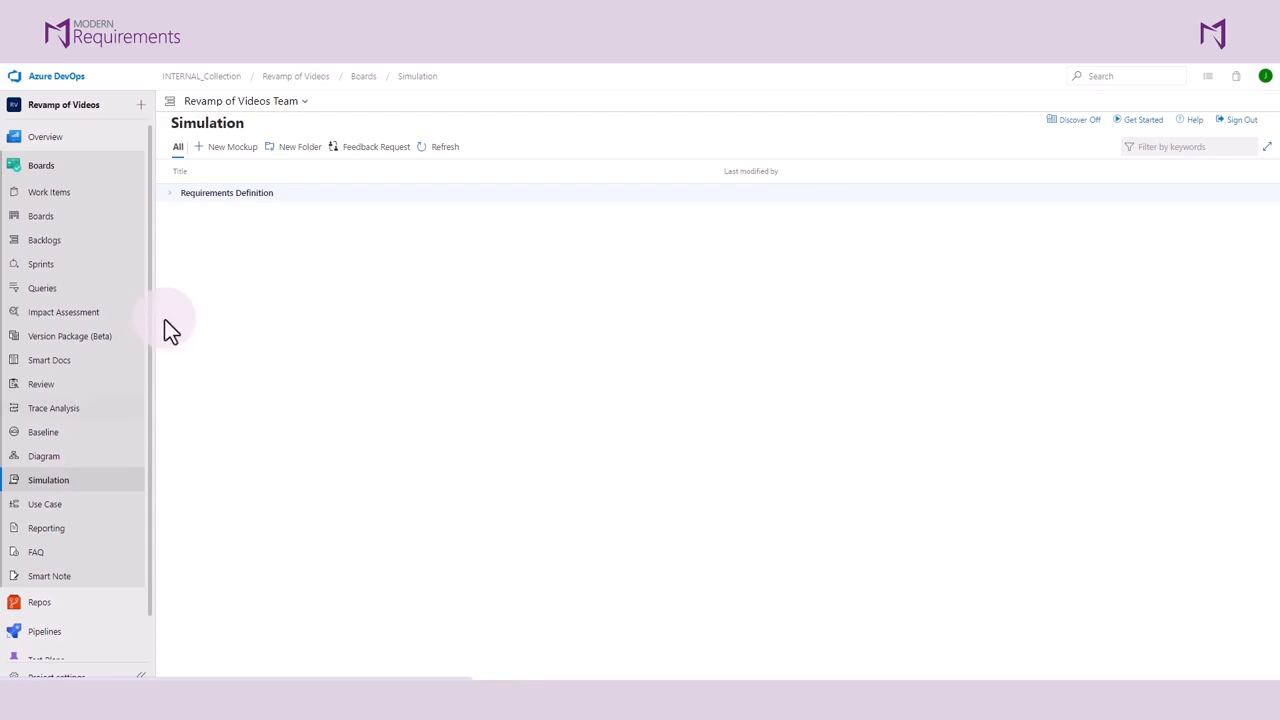
Create a new mockup named "website mockup" from the Web Page template in the Basic category.
left_click(228, 152)
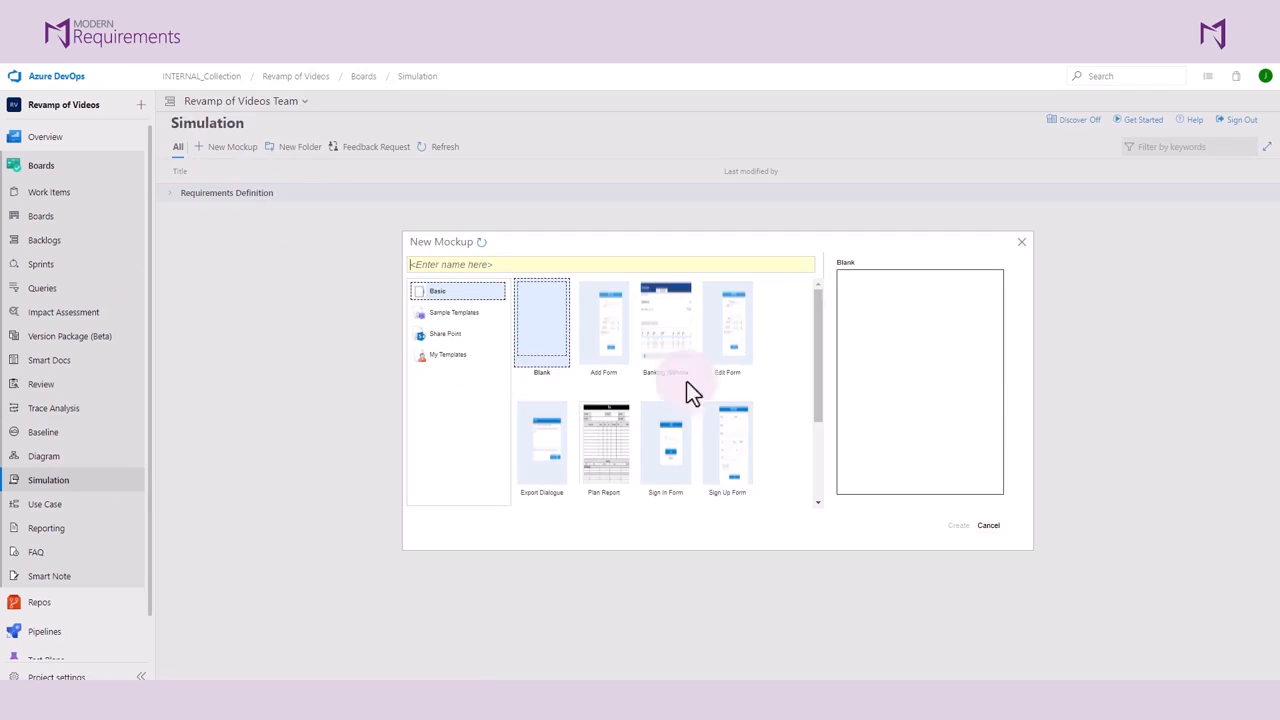
scroll(782, 391, "down", 1)
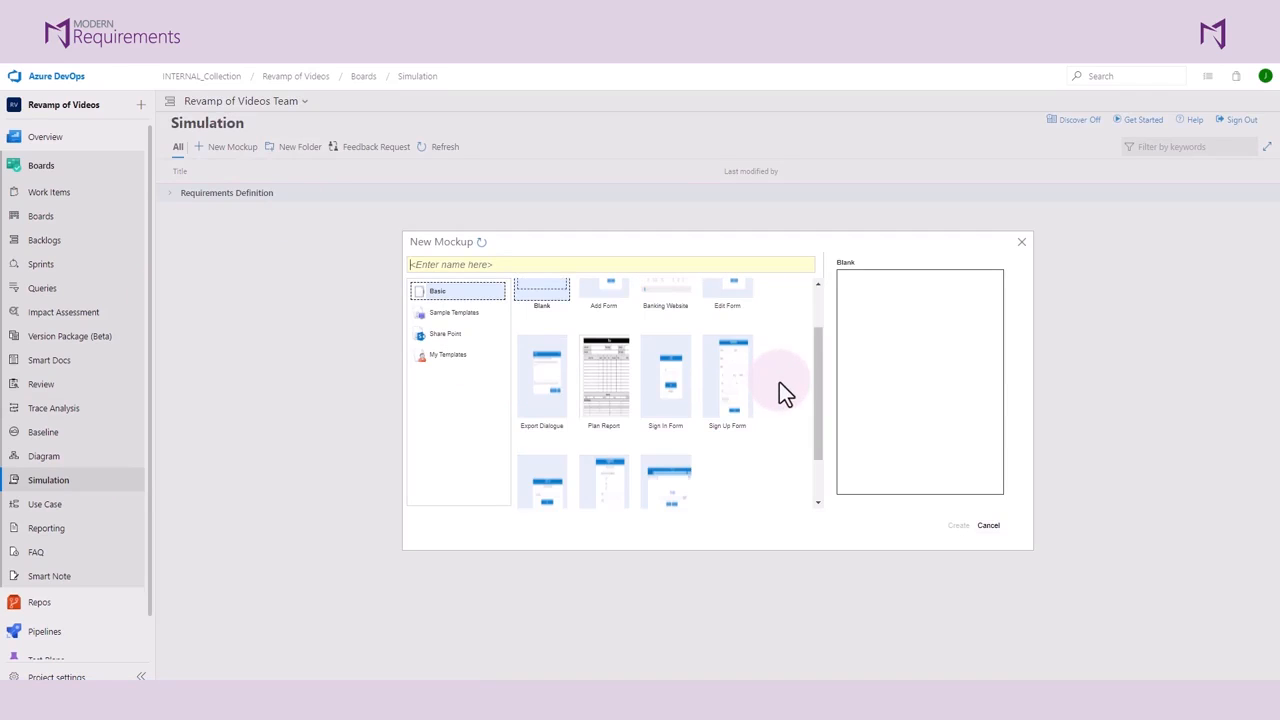
left_click(433, 318)
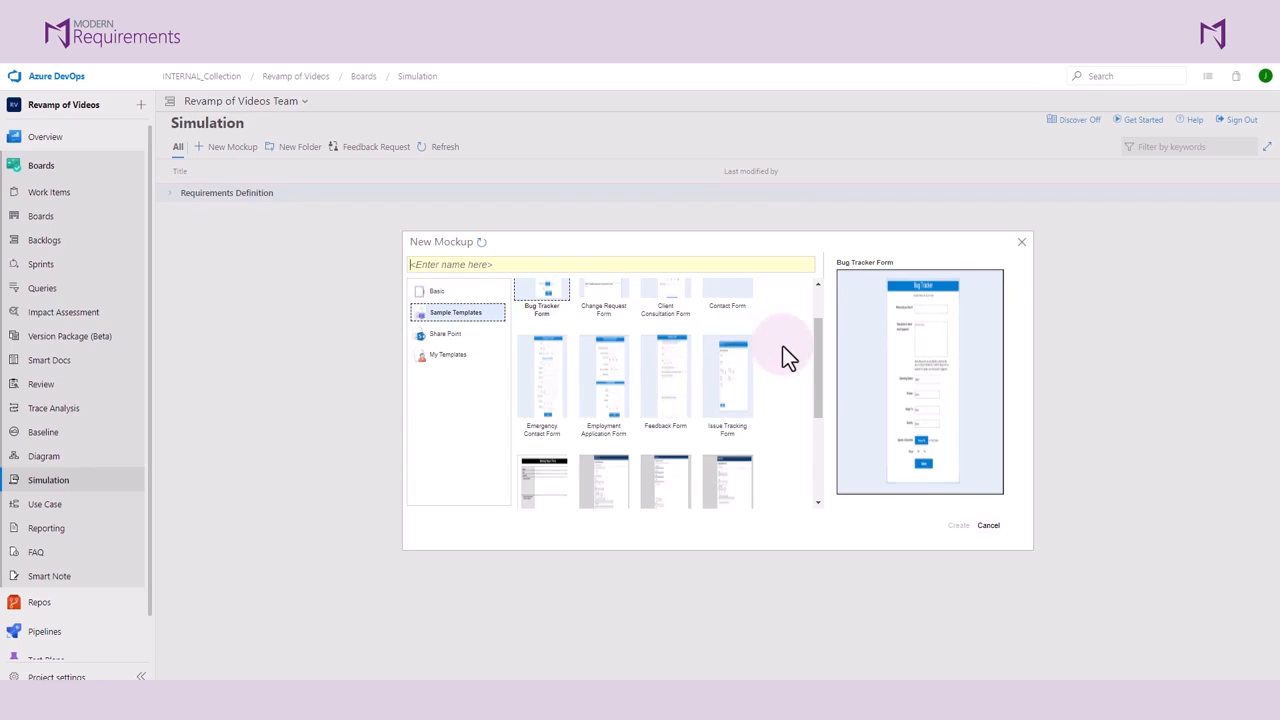
scroll(782, 345, "up", 1)
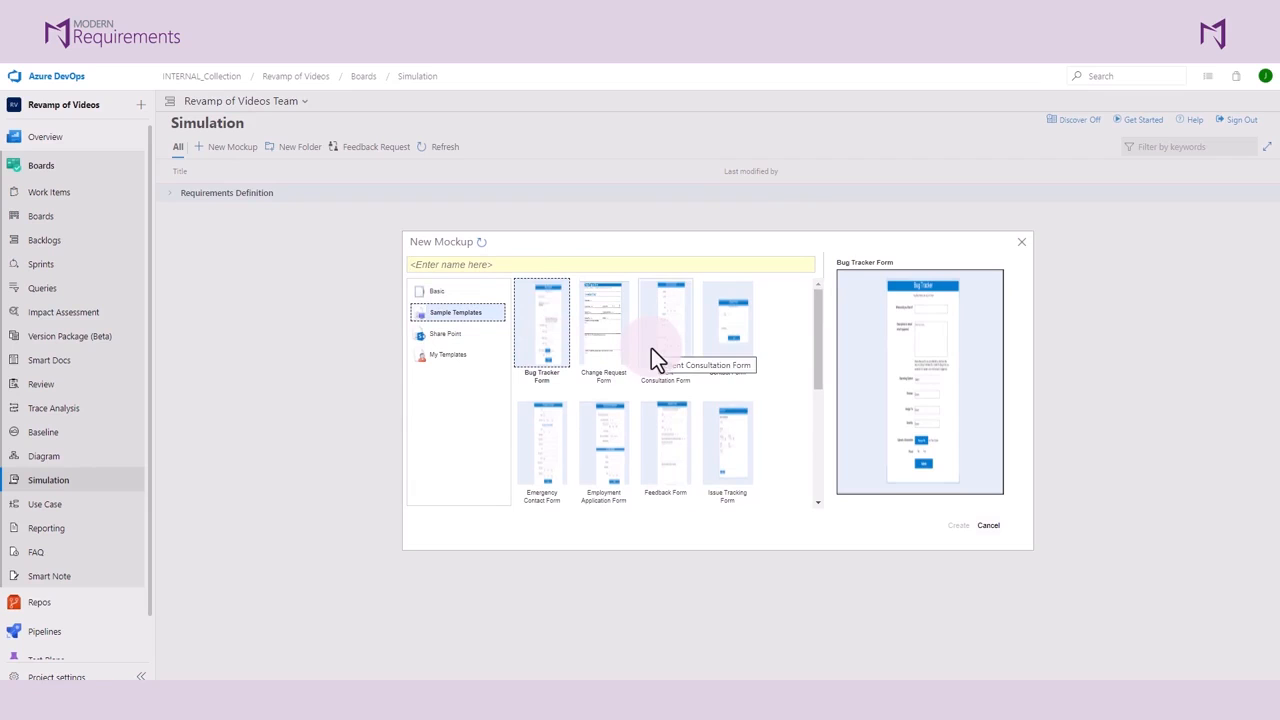
left_click(452, 296)
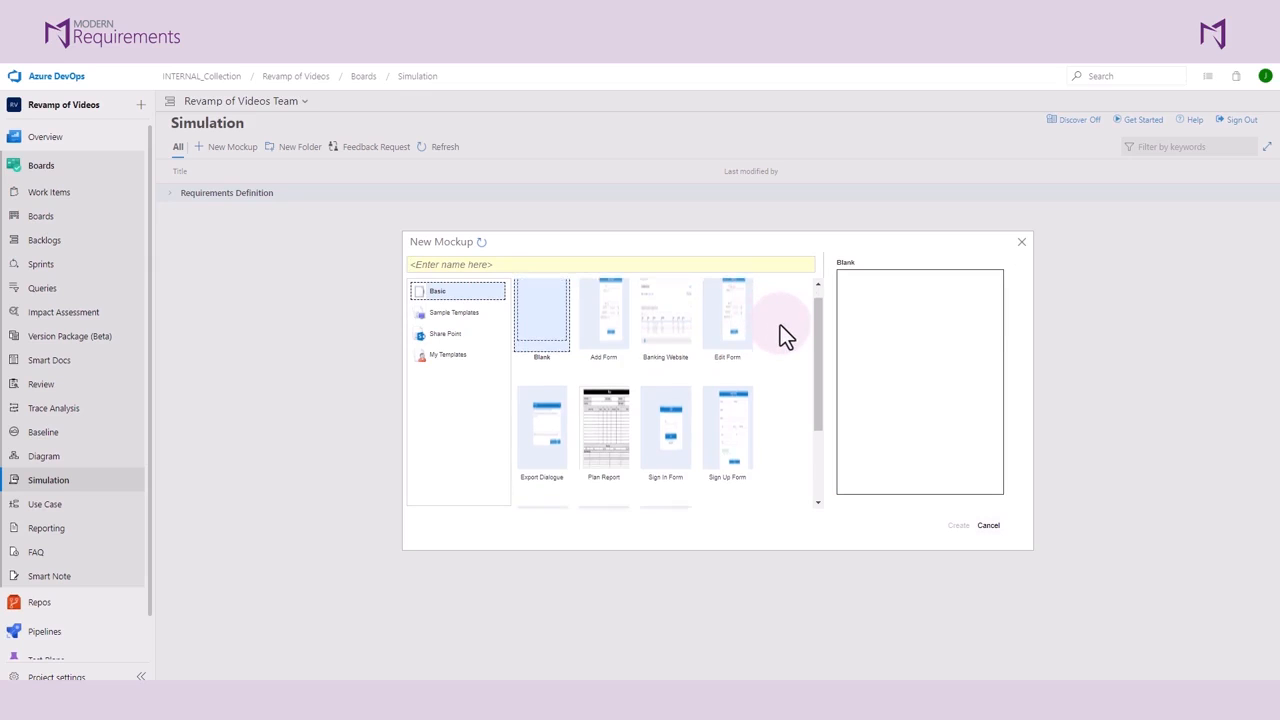
scroll(780, 325, "down", 3)
left_click(676, 446)
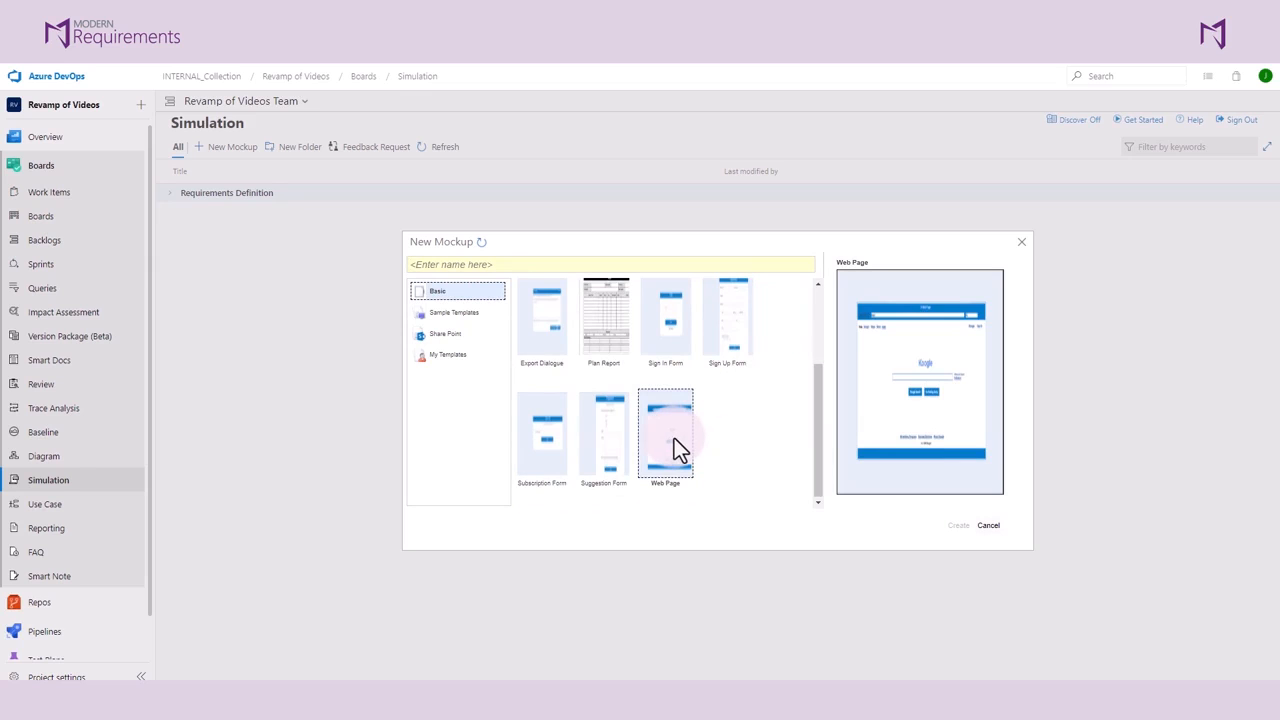
left_click(466, 264)
type("we")
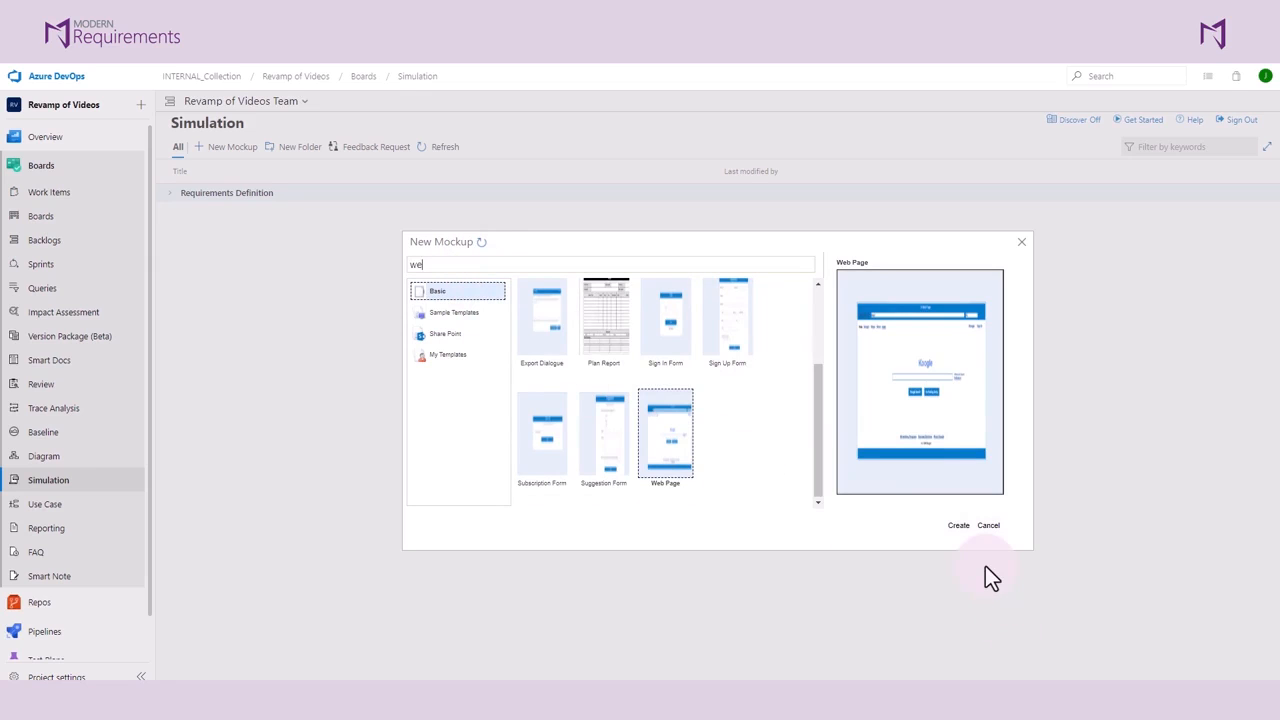
type("bsite mockup")
left_click(933, 528)
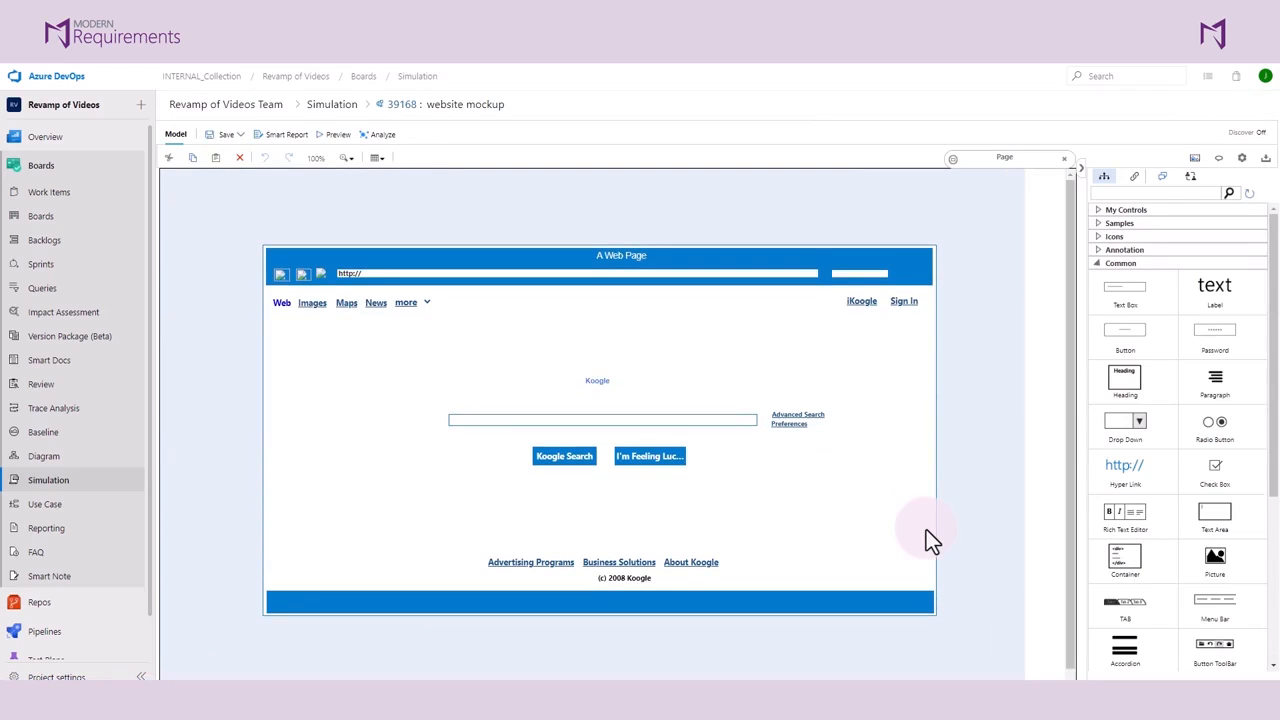
Move the web page template toward the upper-left of the canvas and browse the Common and Samples controls.
left_click(697, 347)
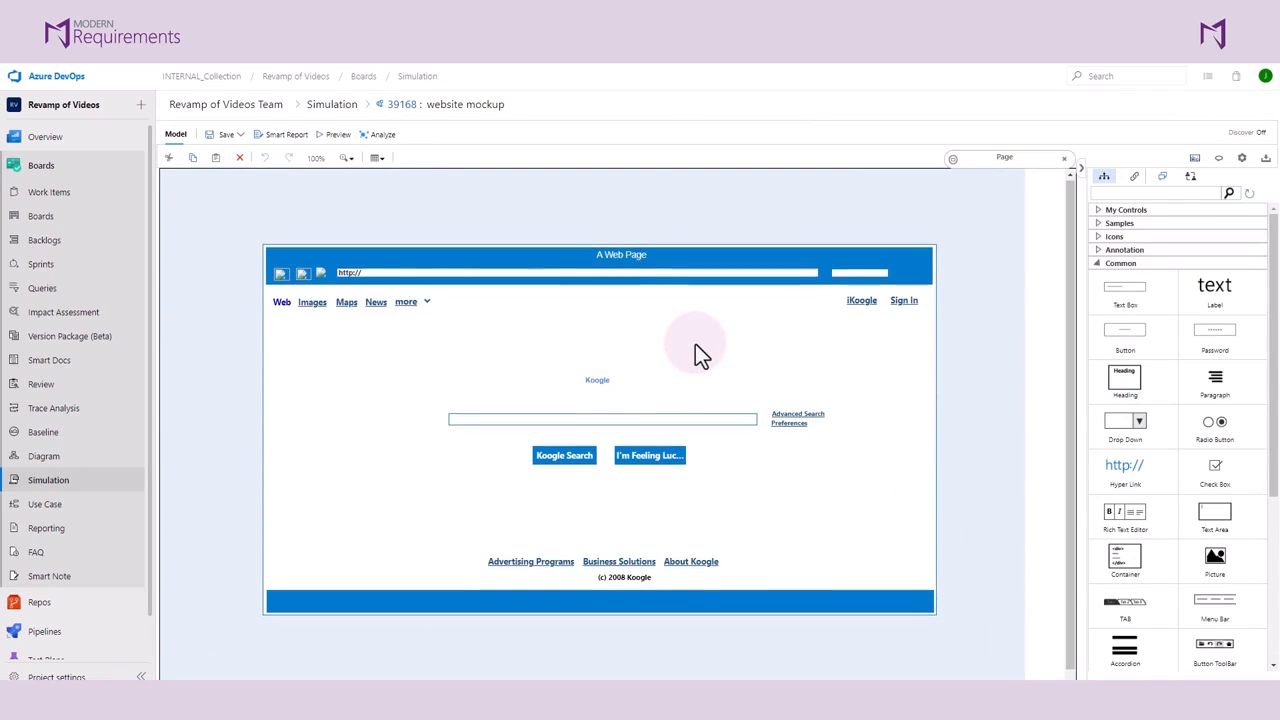
left_click_drag(691, 366, 651, 340)
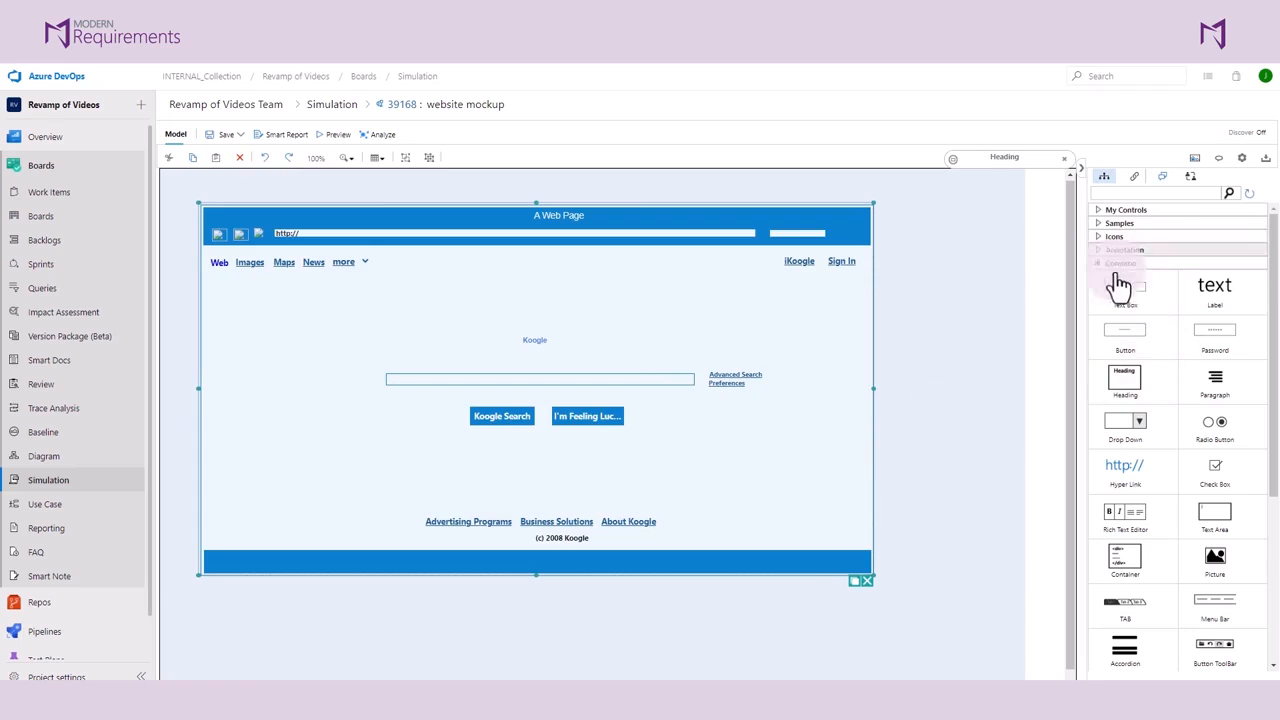
scroll(1155, 635, "down", 6)
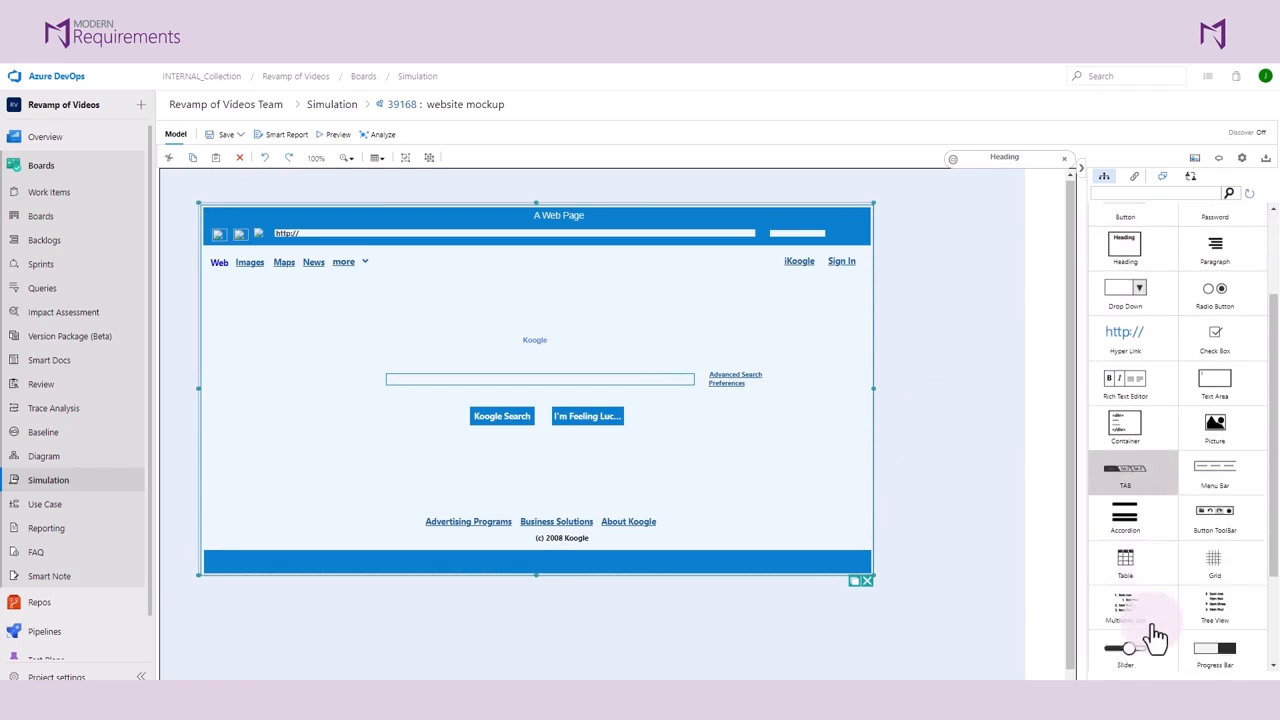
scroll(1155, 635, "up", 6)
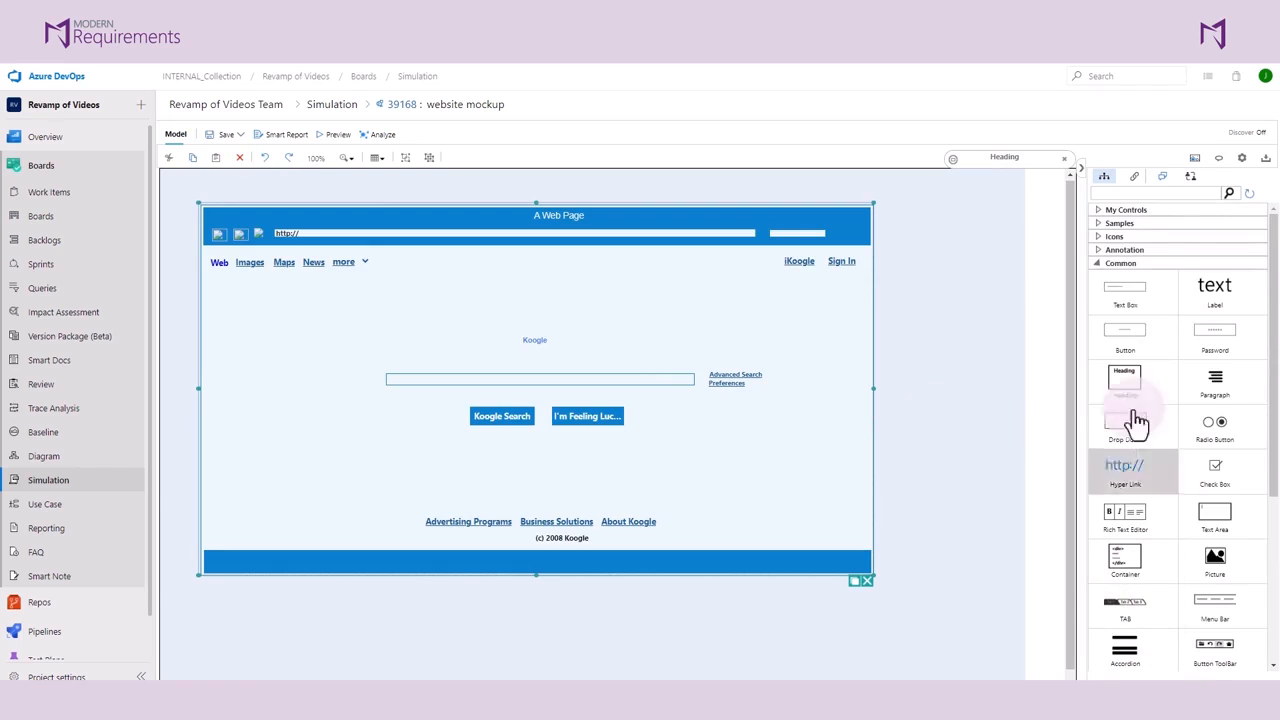
left_click(1110, 224)
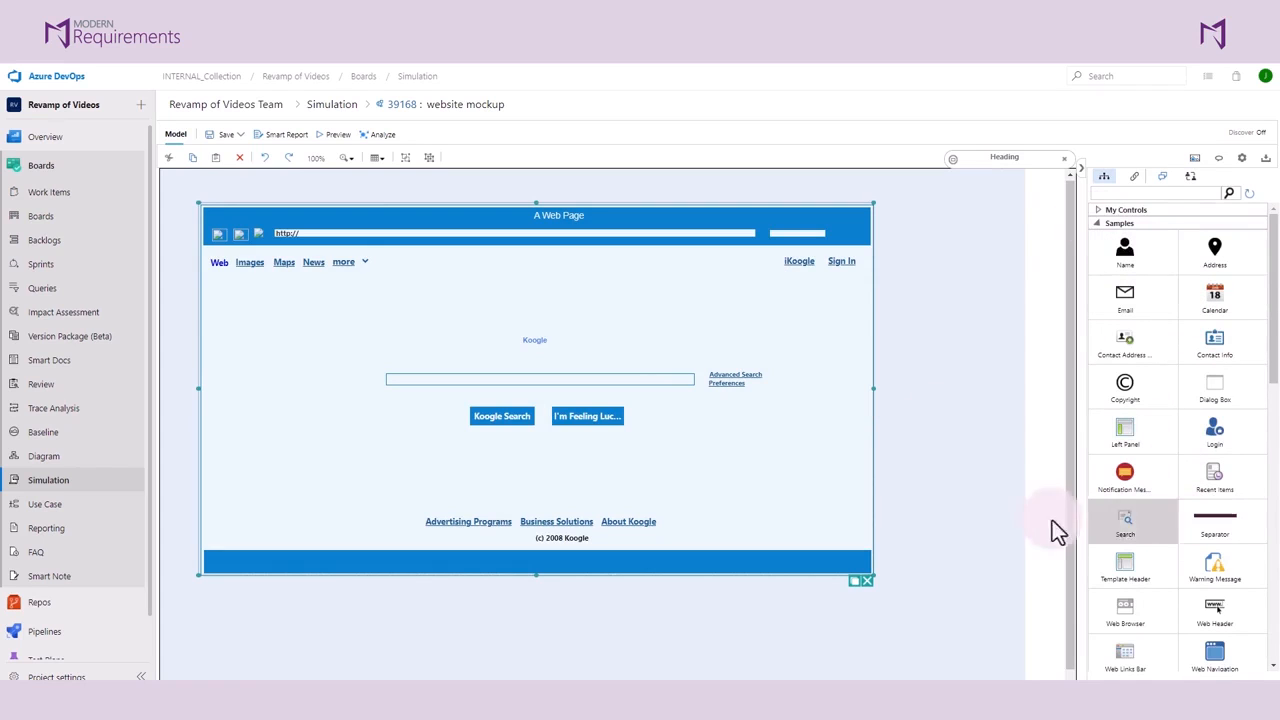
Ungroup the web page template and delete its two buttons below the search box and the Koogle heading above it.
left_click(697, 413)
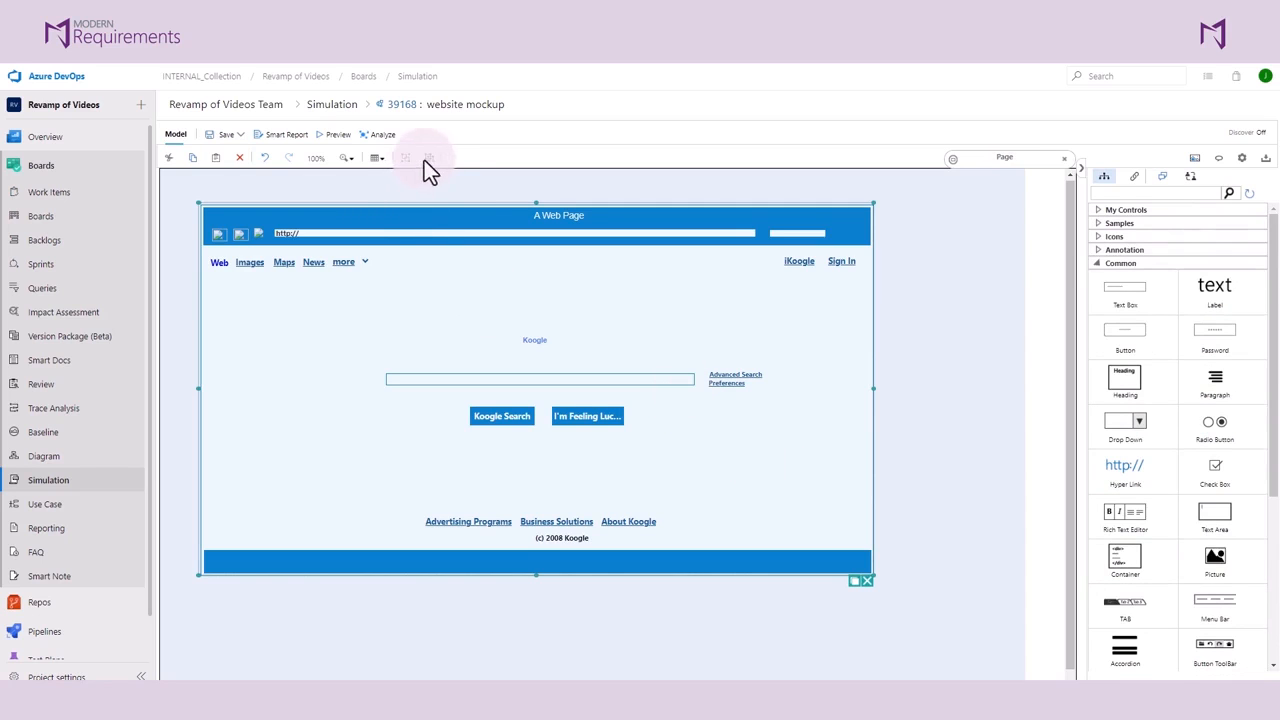
left_click(590, 416)
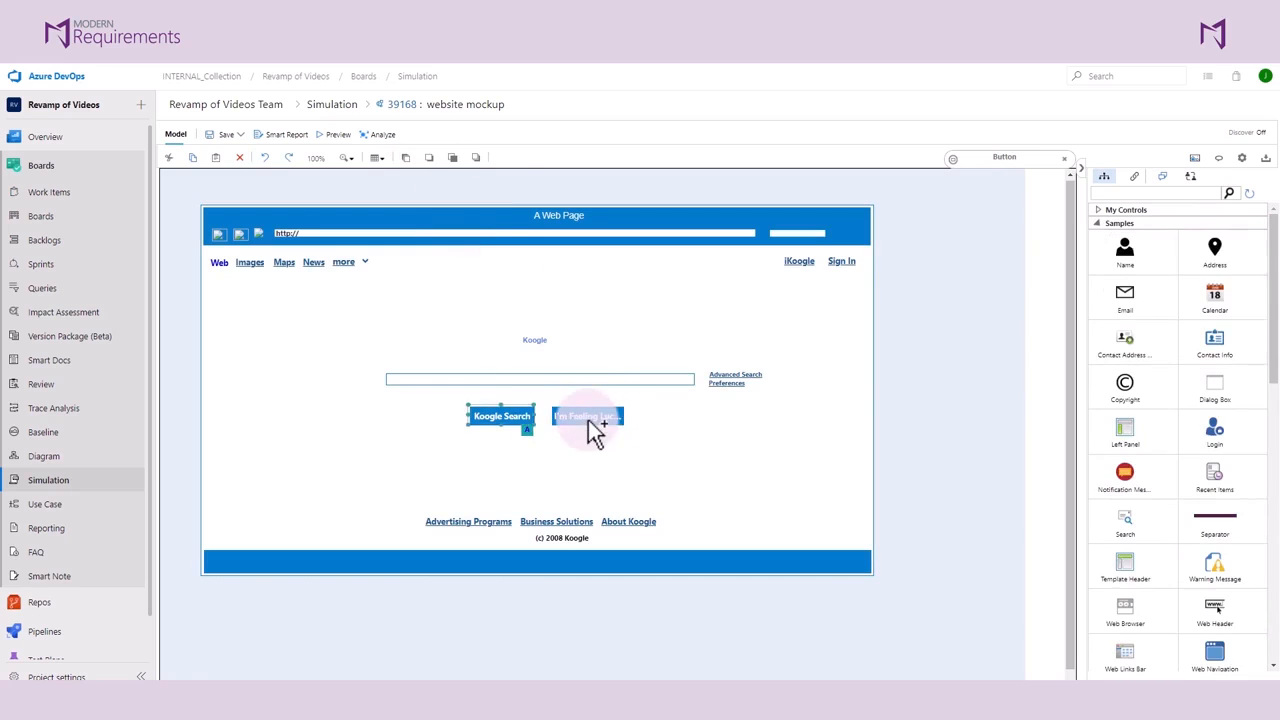
left_click(588, 420, "ctrl")
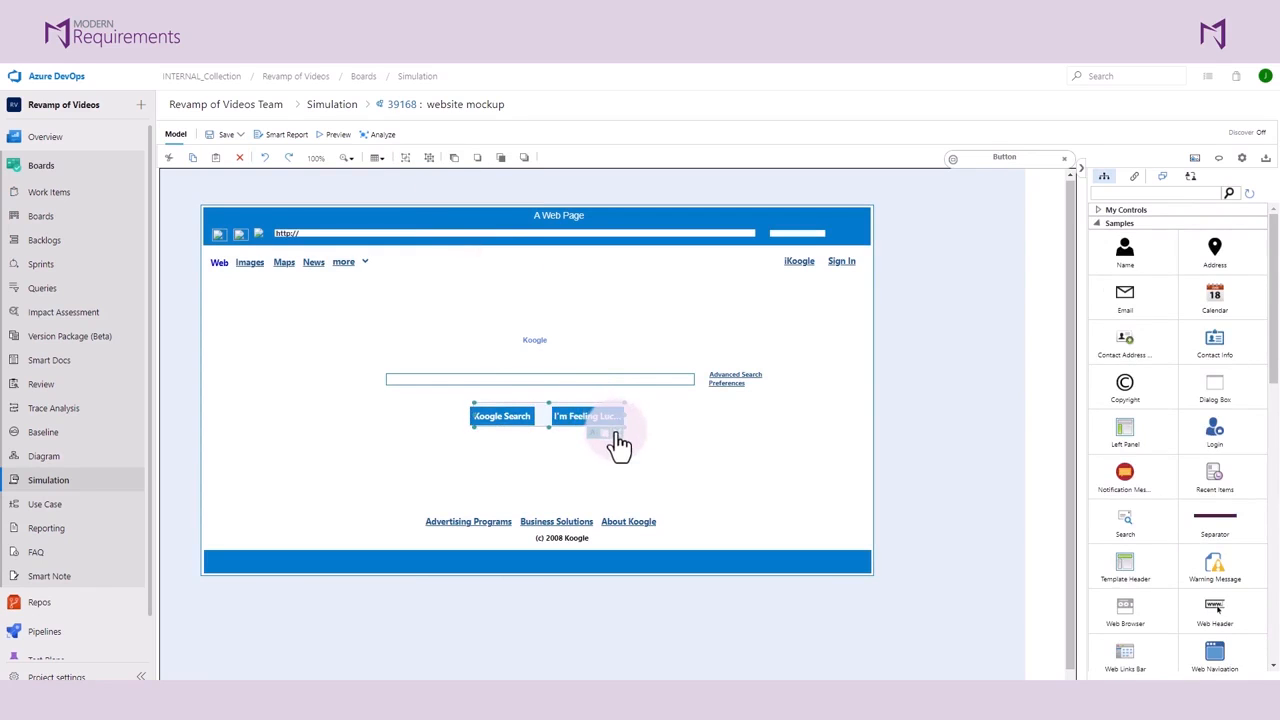
key("Delete")
left_click(528, 342)
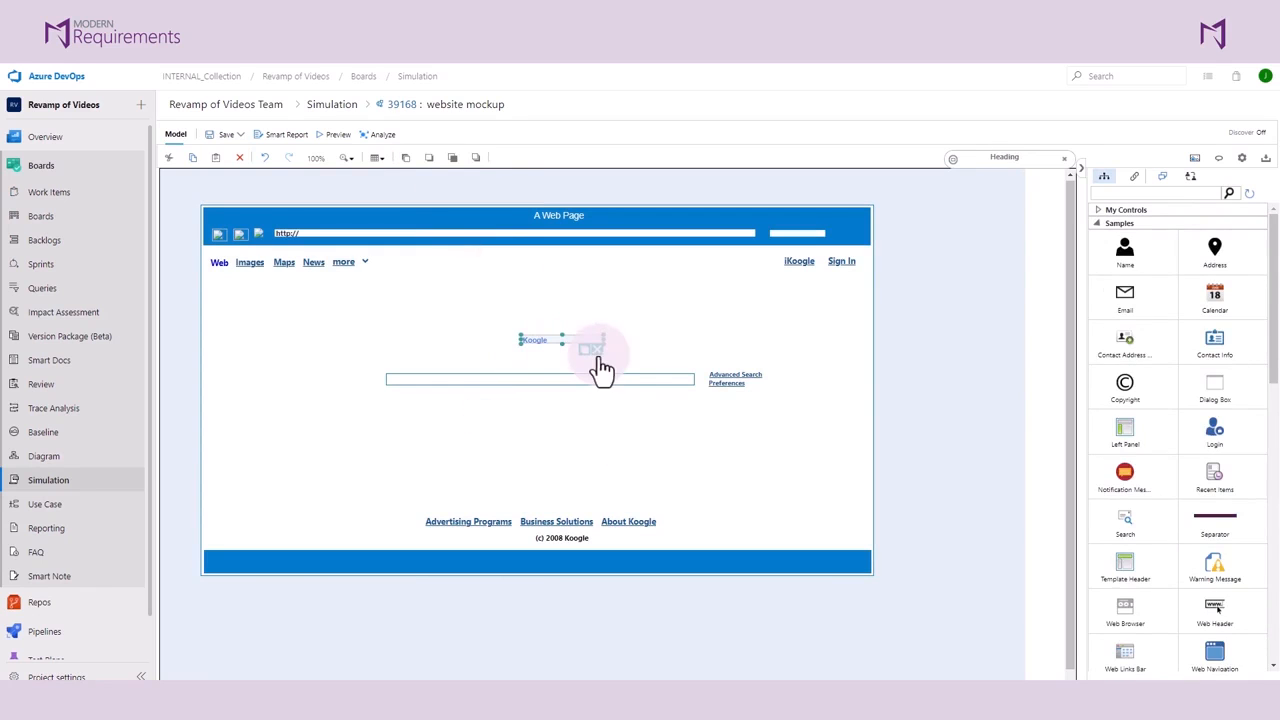
key("Delete")
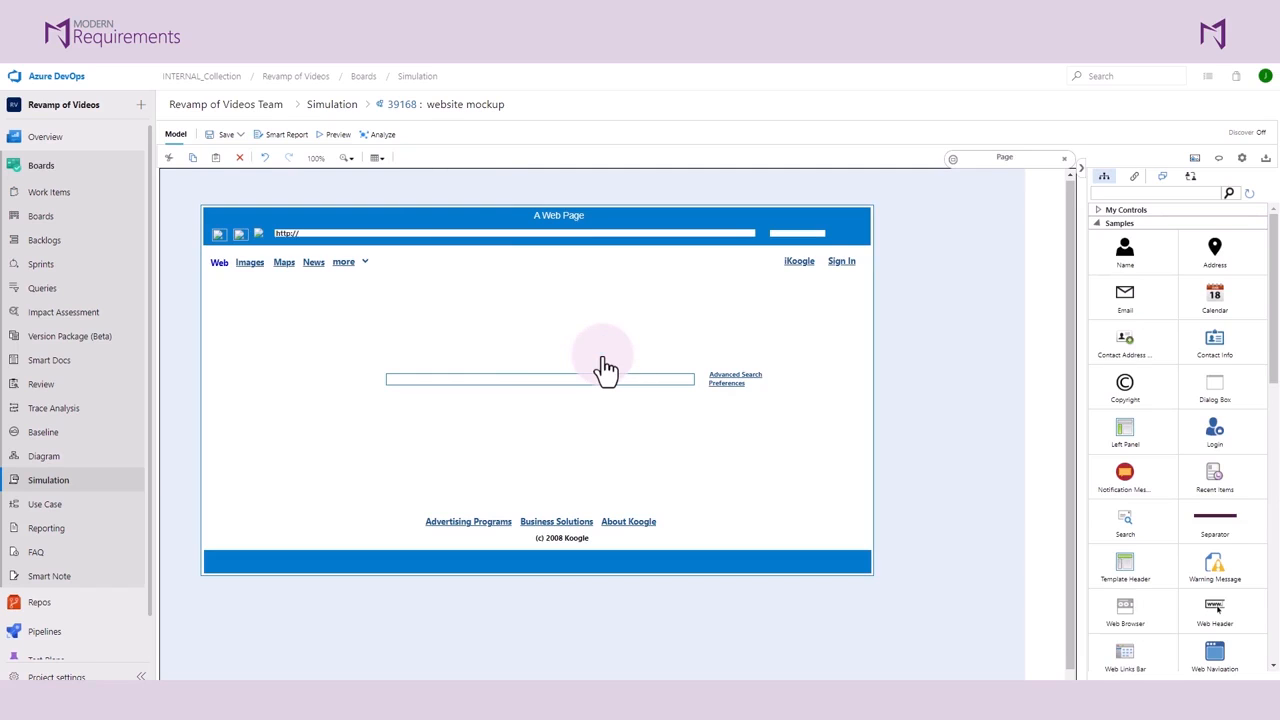
Place a label, a picture and a hyperlink above the search box, and a button below it.
left_click(1105, 223)
left_click_drag(1236, 296, 447, 367)
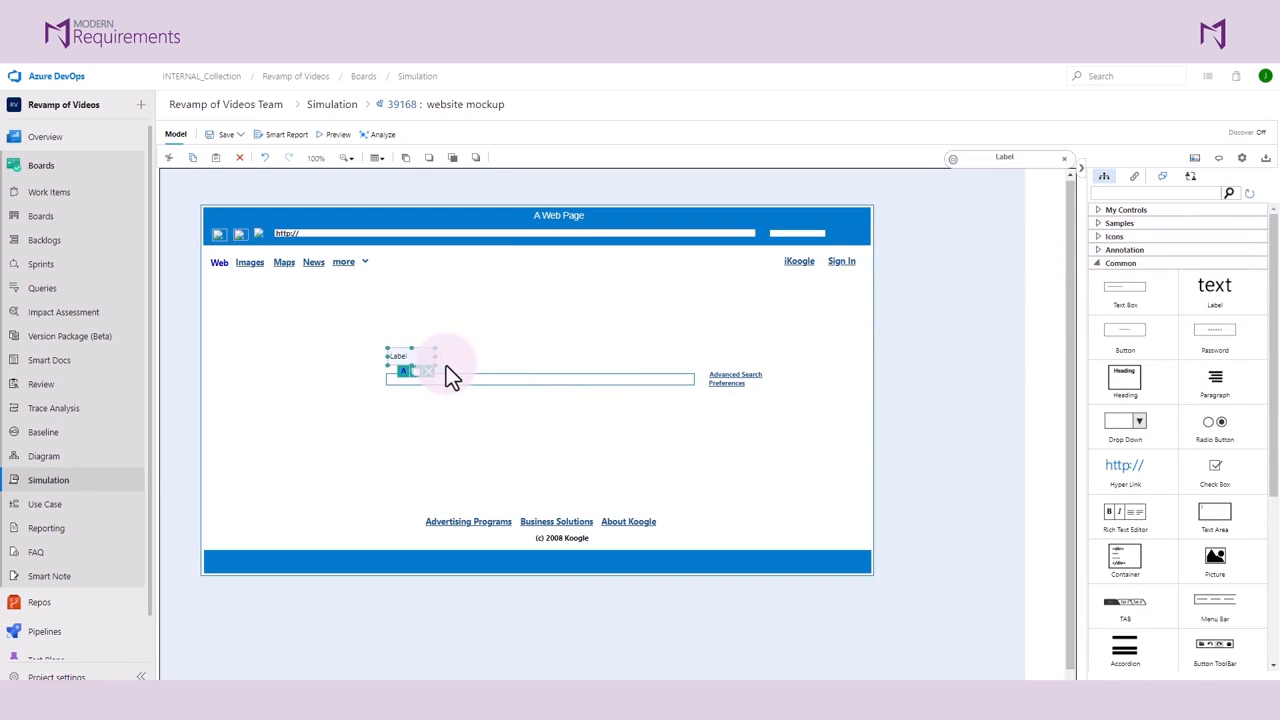
left_click_drag(1219, 562, 550, 337)
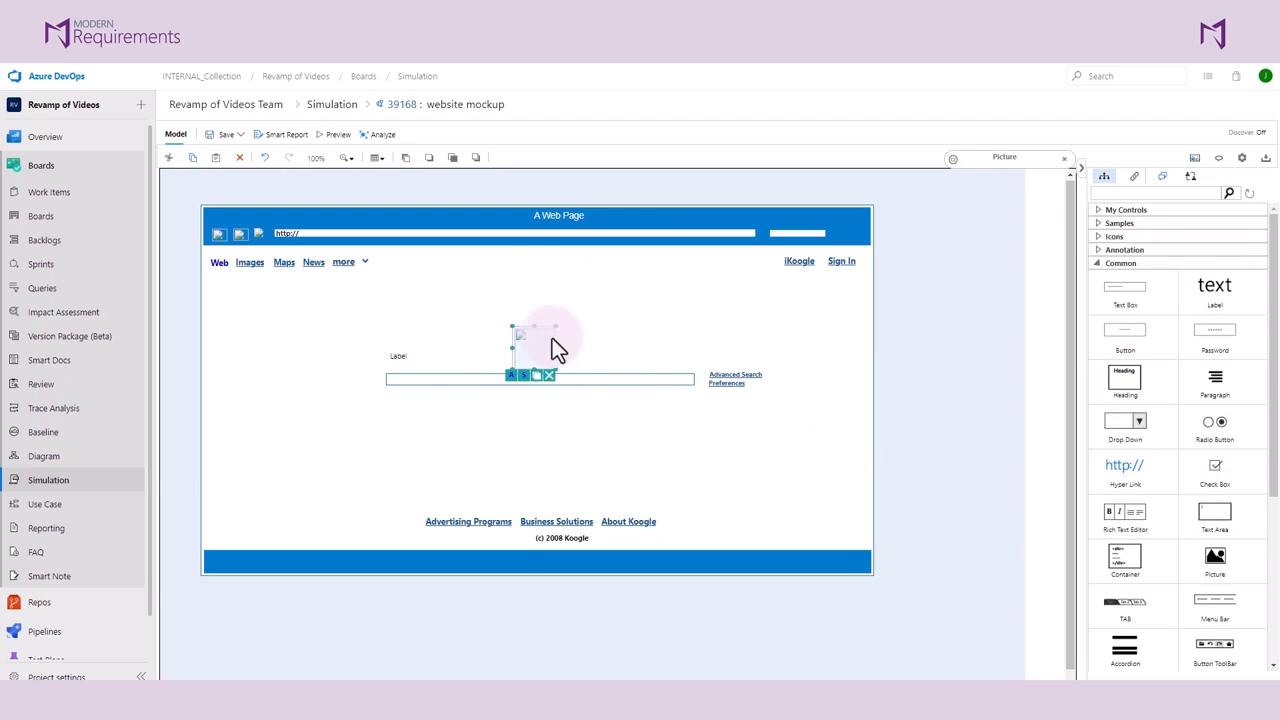
left_click_drag(1130, 478, 654, 371)
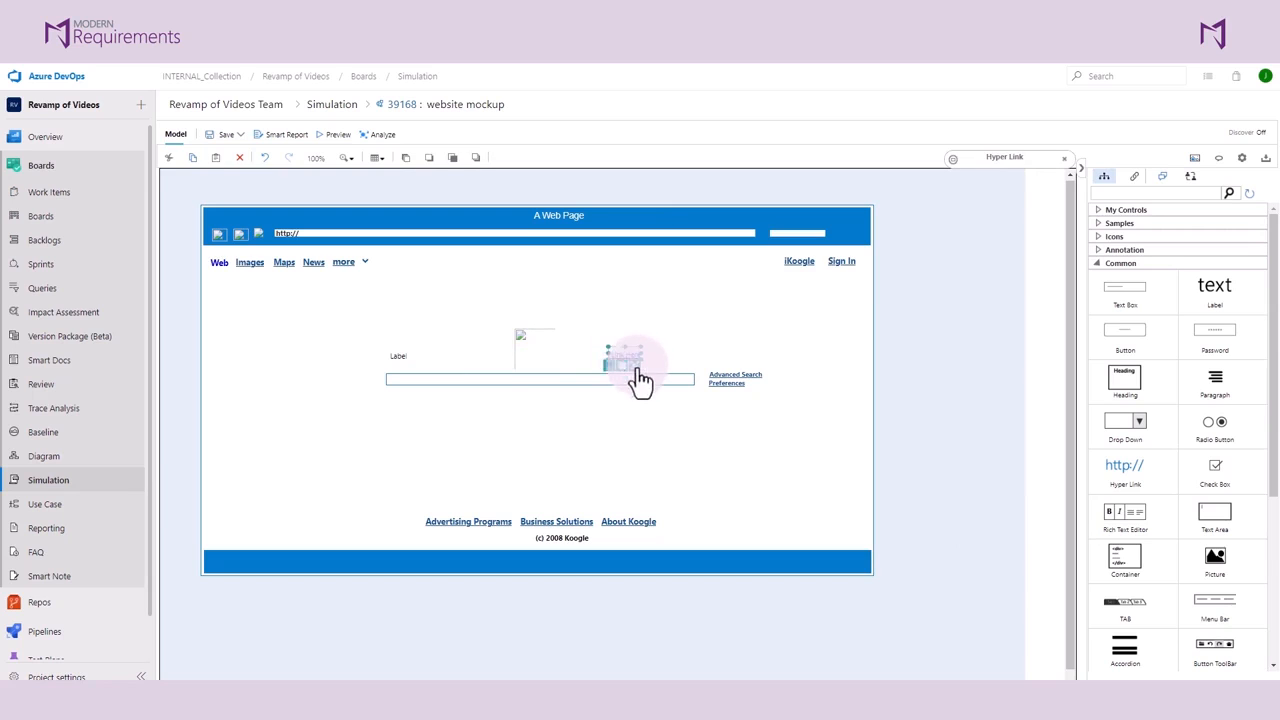
left_click_drag(1125, 343, 552, 452)
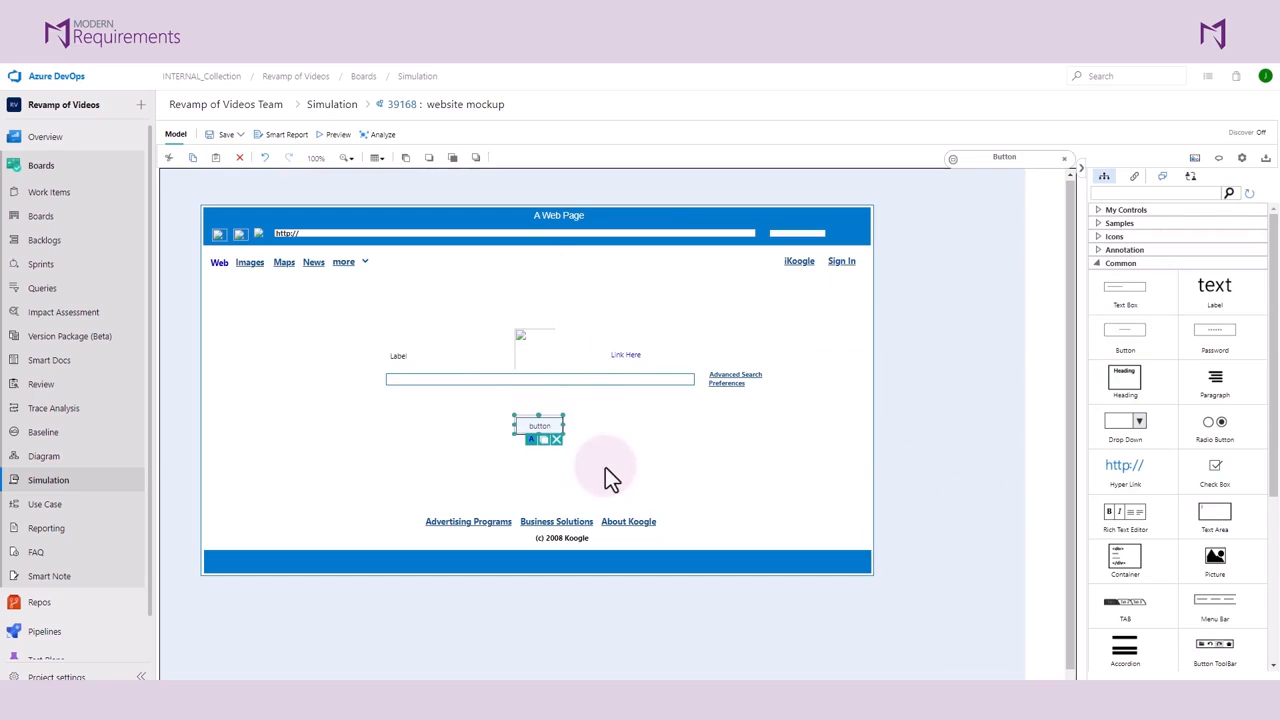
Examine the quick-edit options of the placed label, picture, hyperlink and button one after another.
left_click(406, 368)
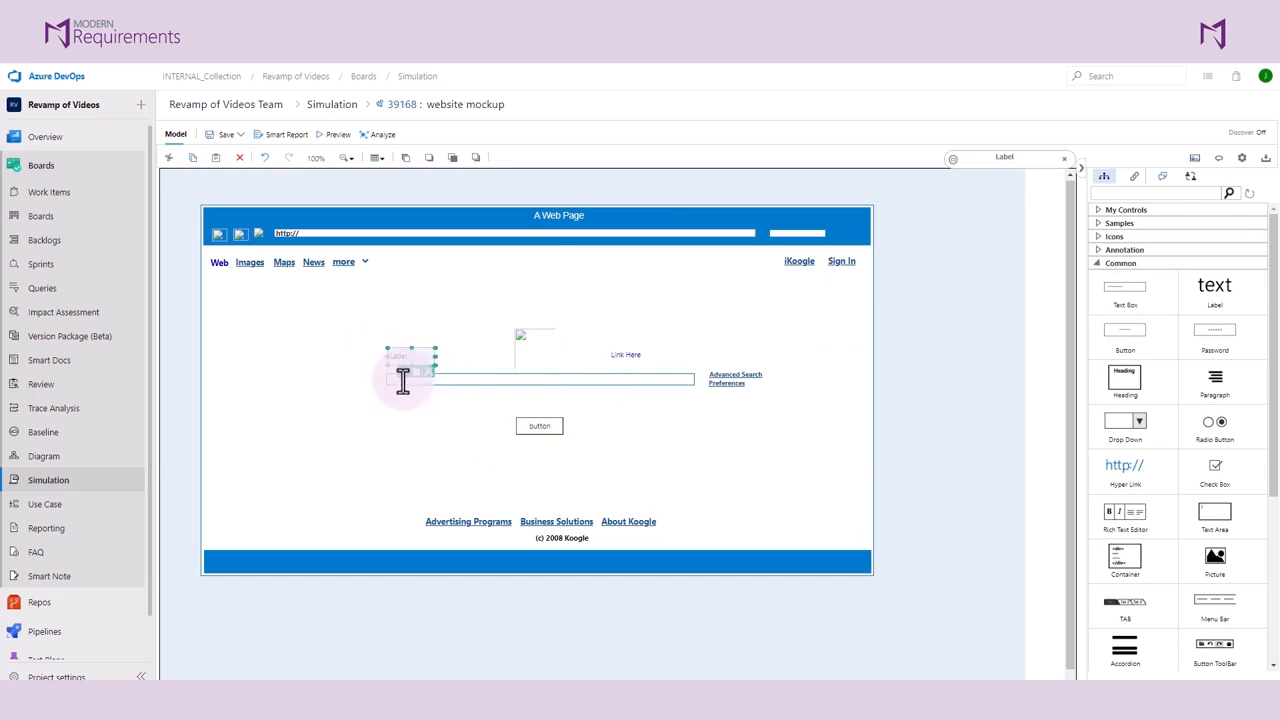
left_click(527, 356)
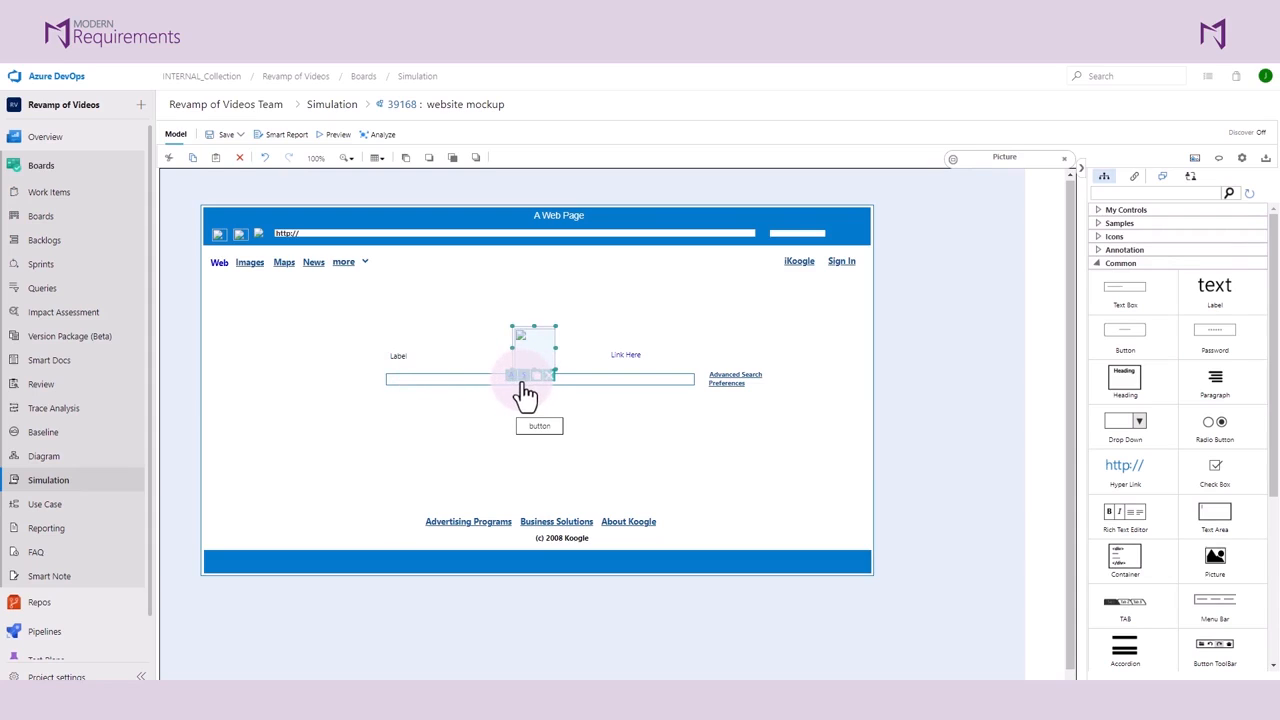
left_click(643, 358)
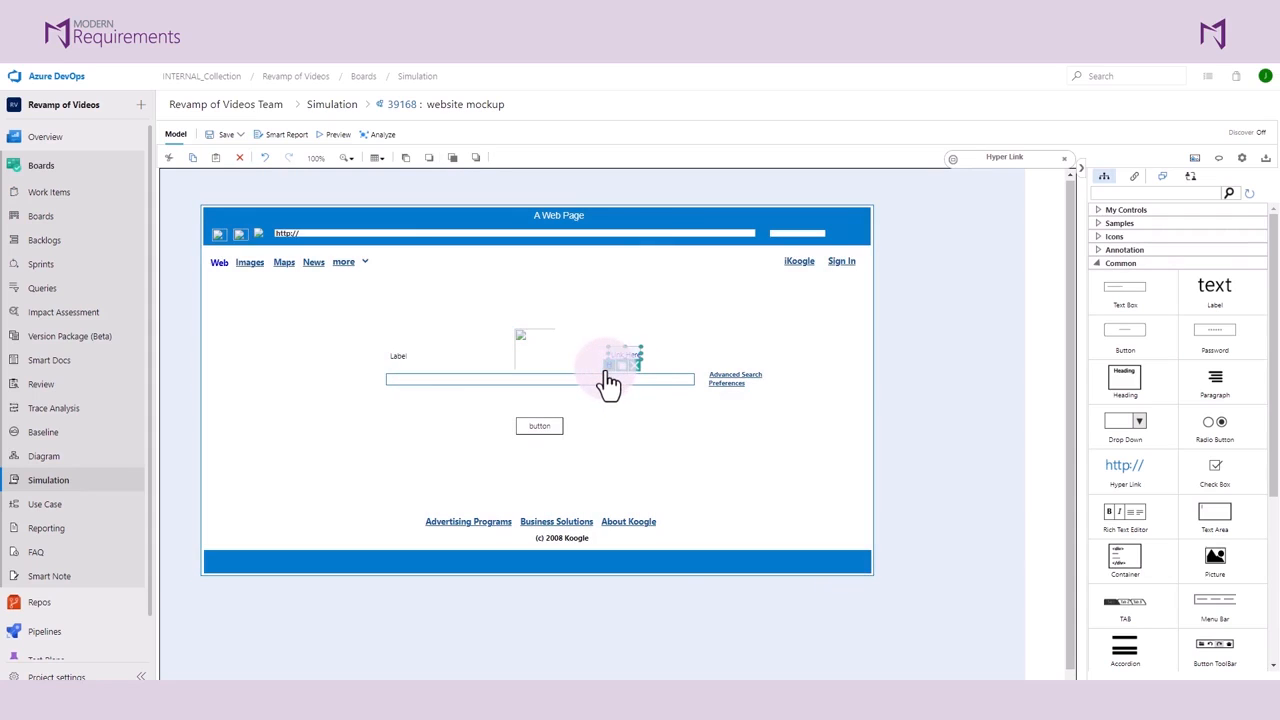
left_click(556, 429)
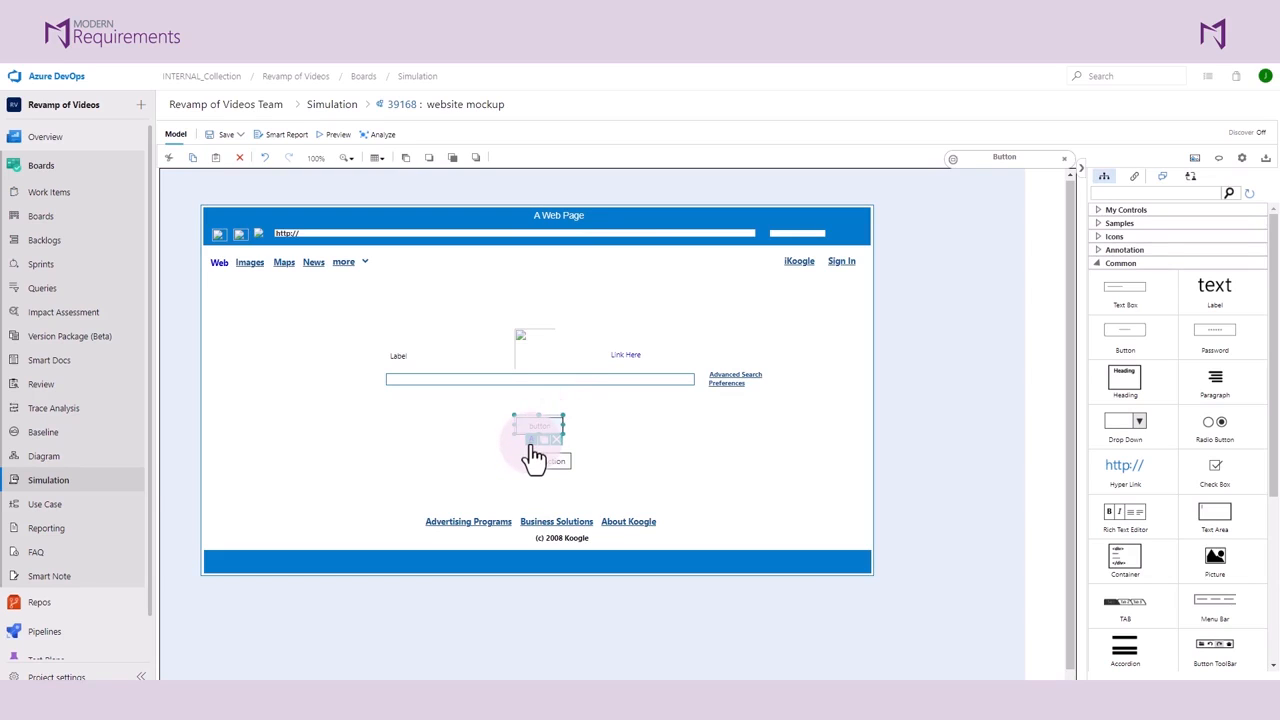
Open the new label's properties over the canvas and set its text to "Search engine".
left_click(401, 357)
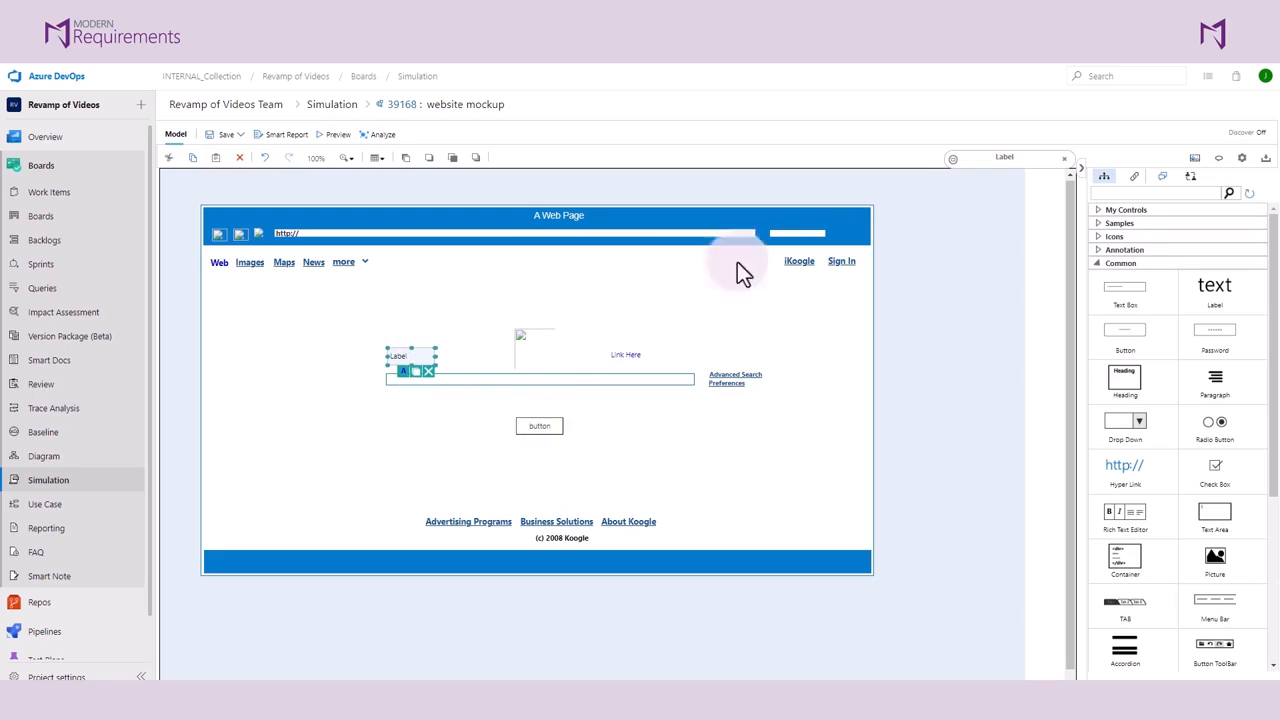
left_click_drag(986, 157, 695, 284)
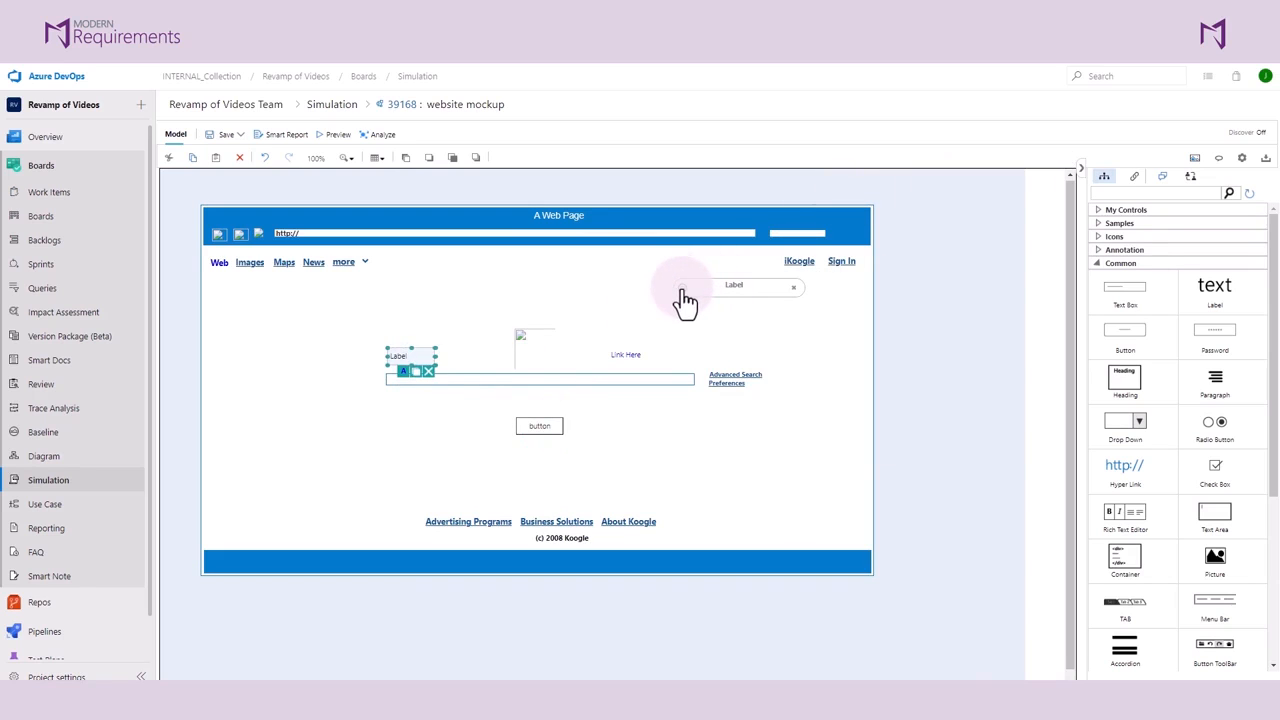
left_click(685, 295)
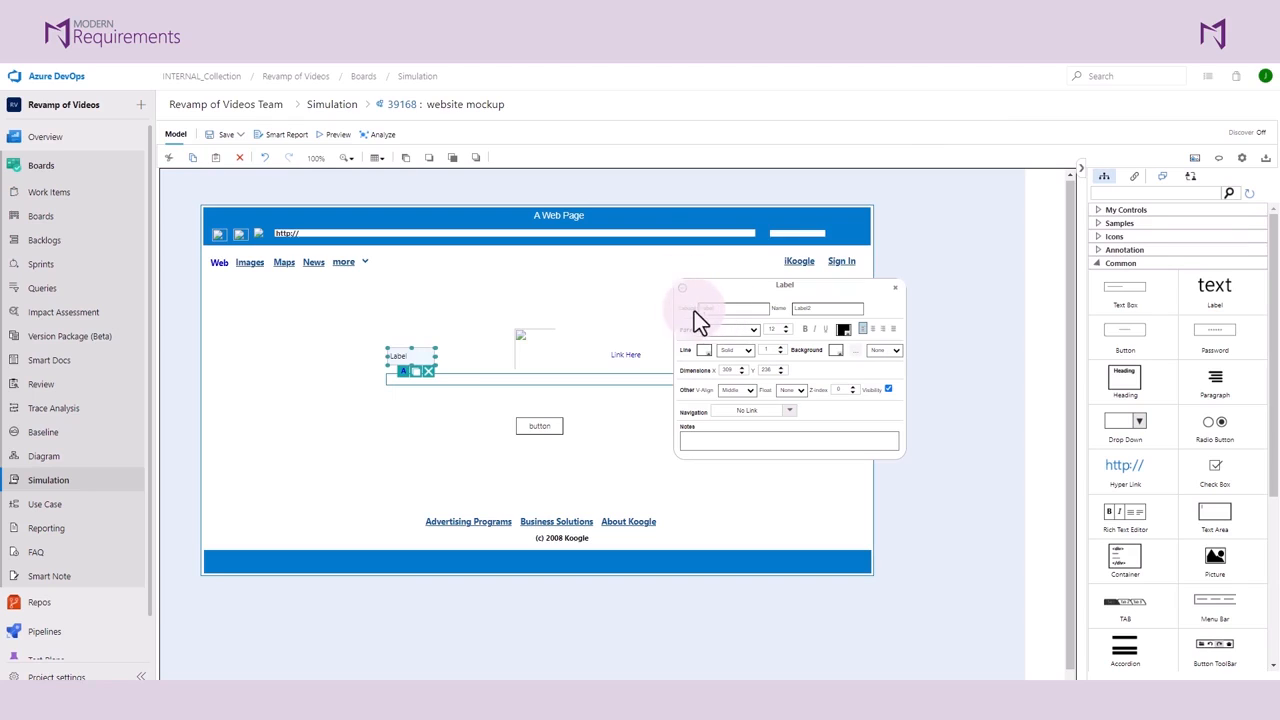
type("S")
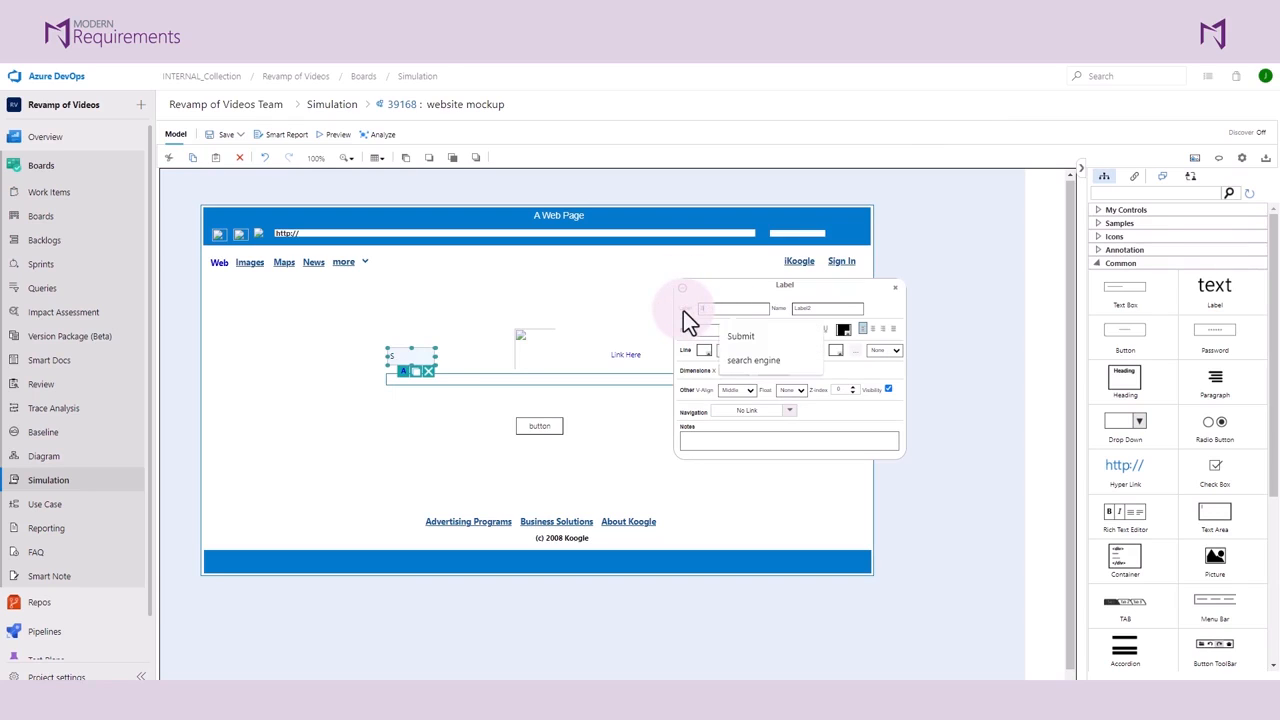
type("earch engine")
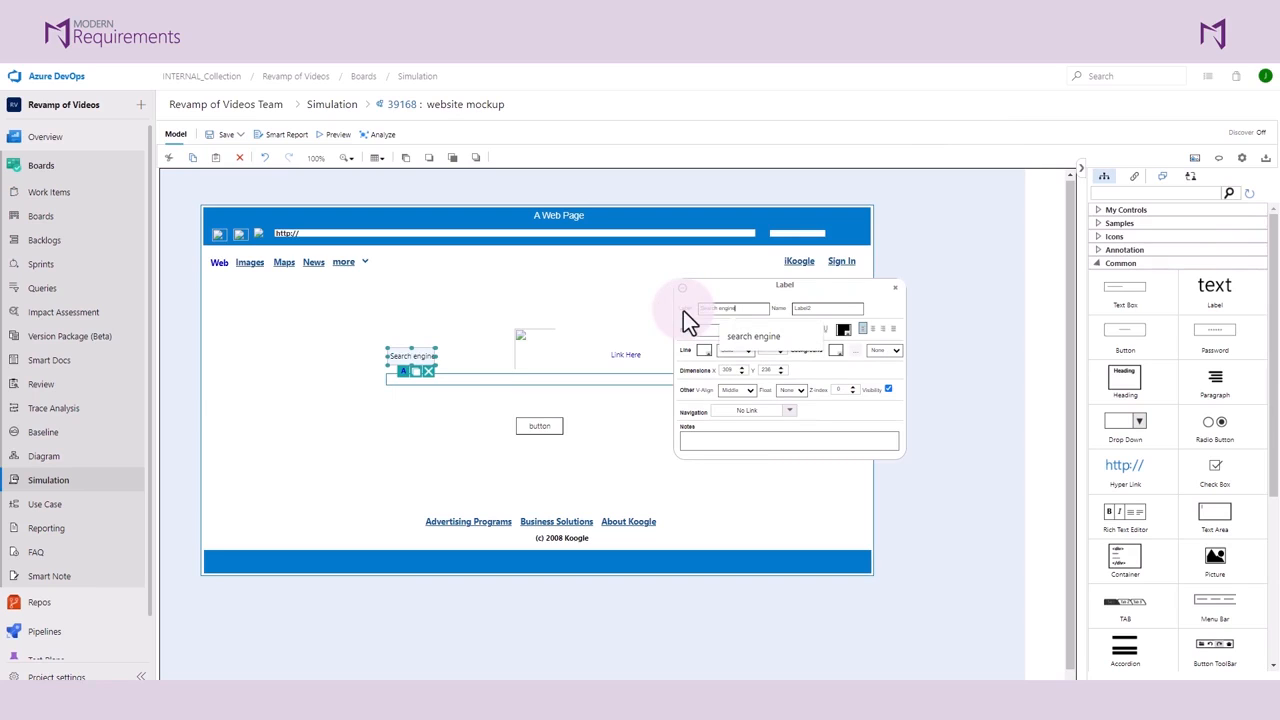
left_click(816, 305)
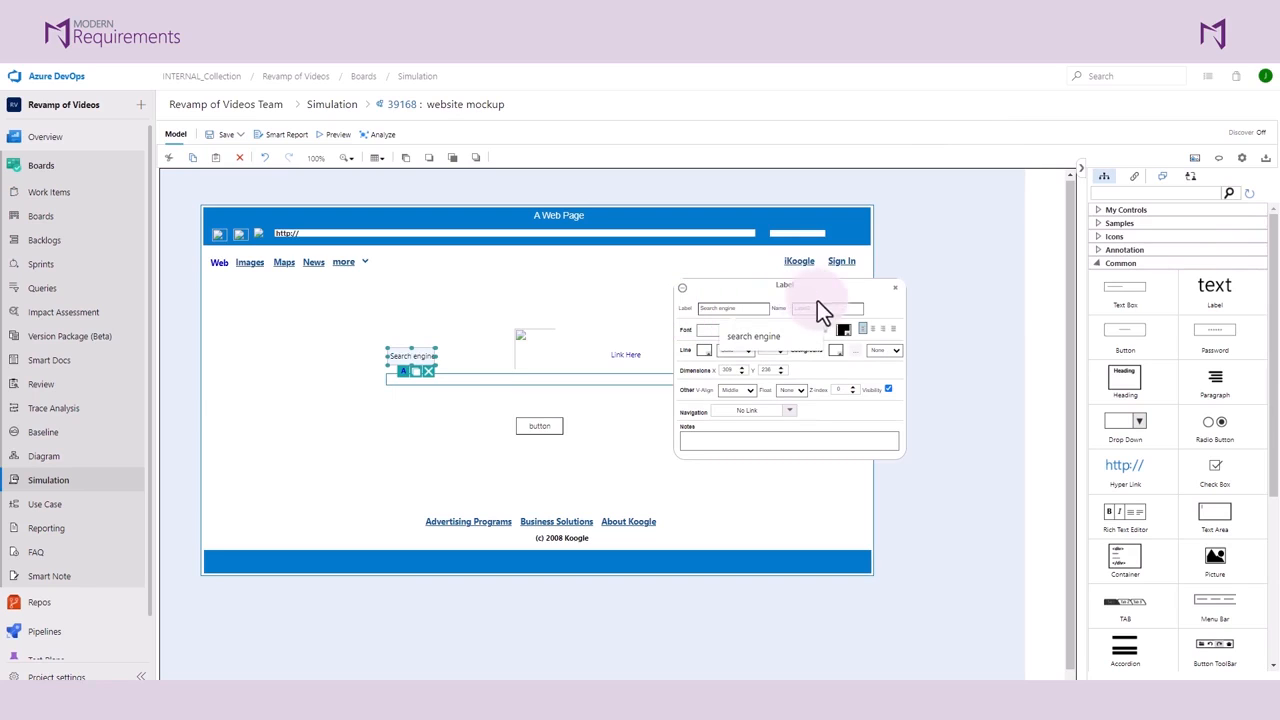
Format the "Search engine" label in bold Comic Sans at size 15.
left_click(697, 330)
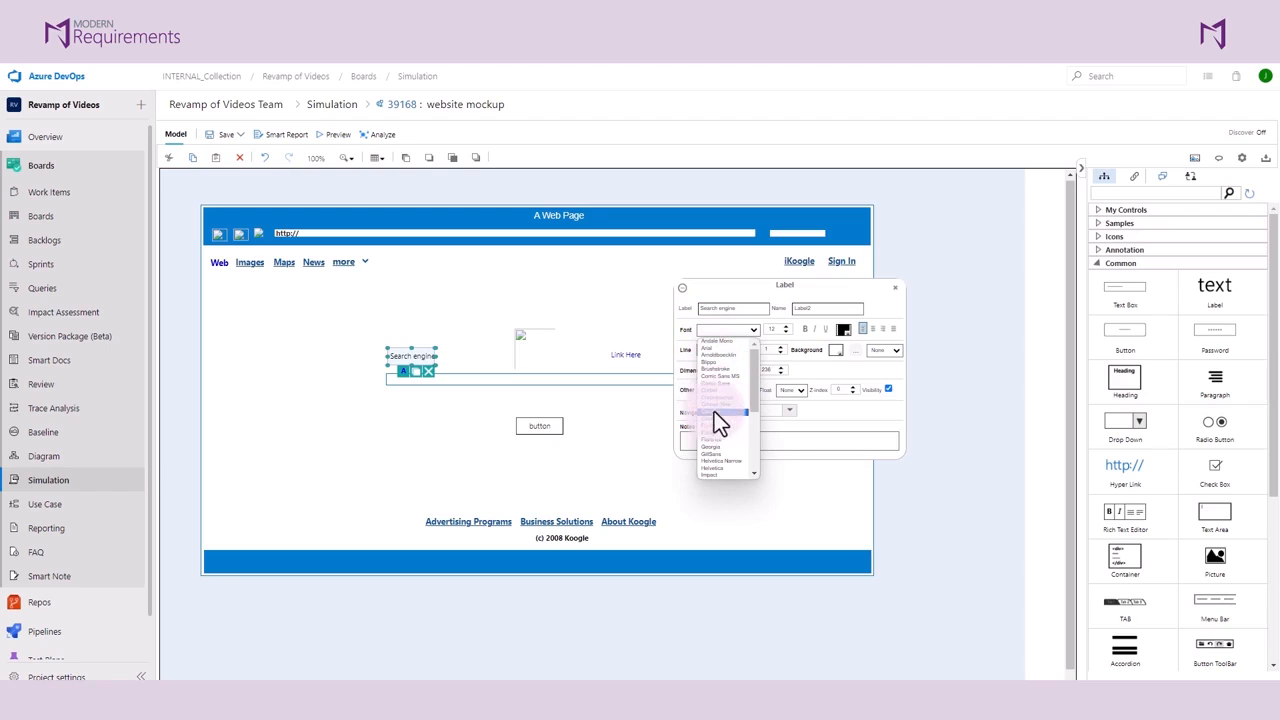
left_click(711, 392)
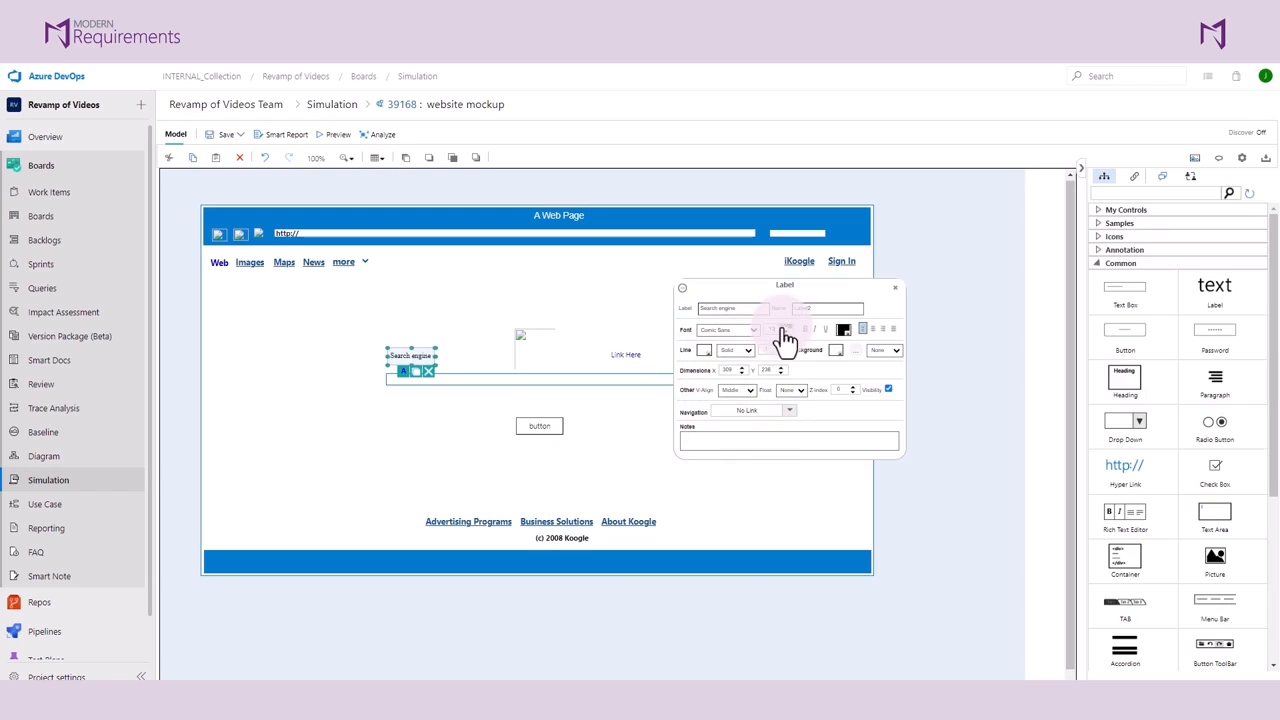
left_click(783, 328)
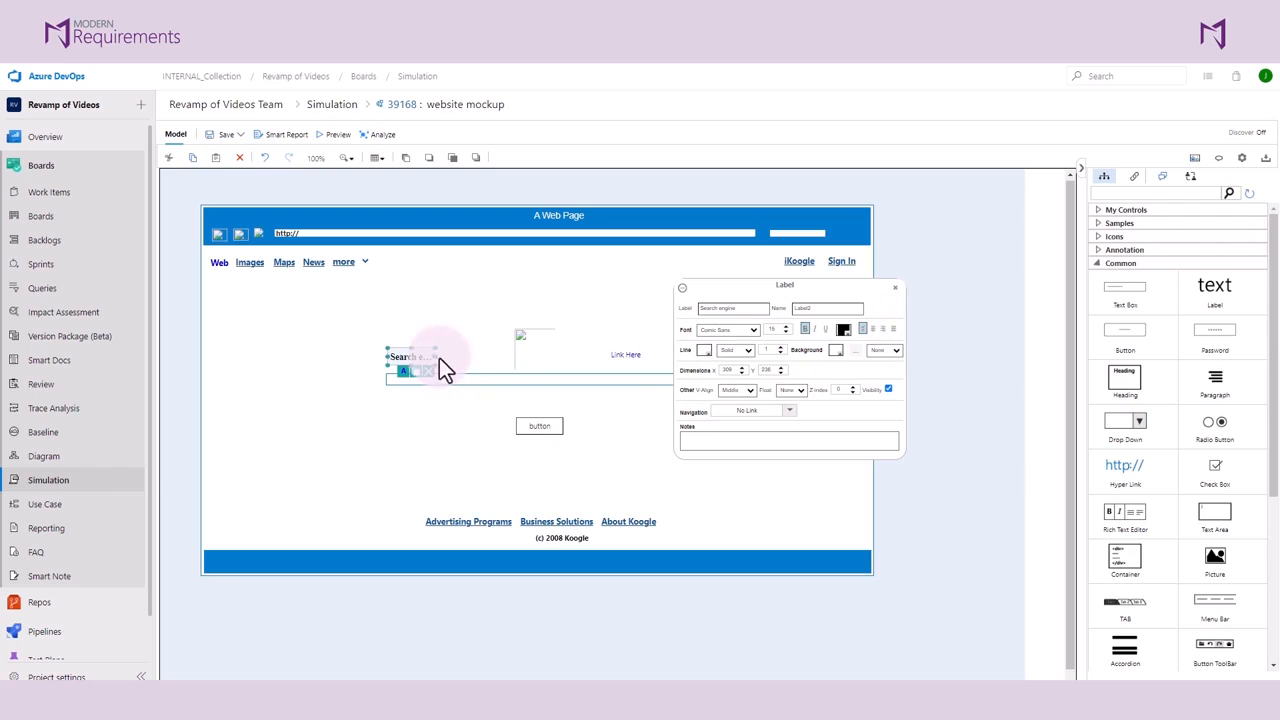
Widen the "Search engine" label to fit its text and open the placed picture's properties over the canvas.
left_click_drag(437, 358, 473, 362)
left_click(531, 351)
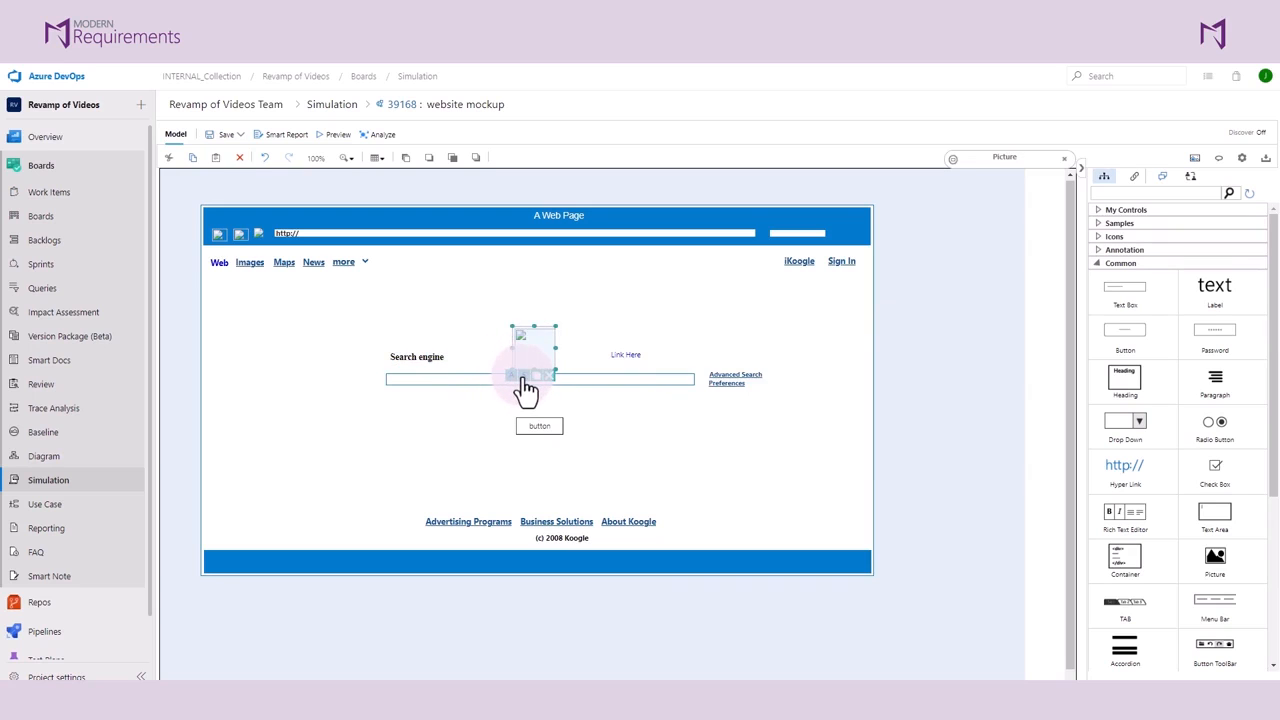
left_click_drag(960, 160, 698, 278)
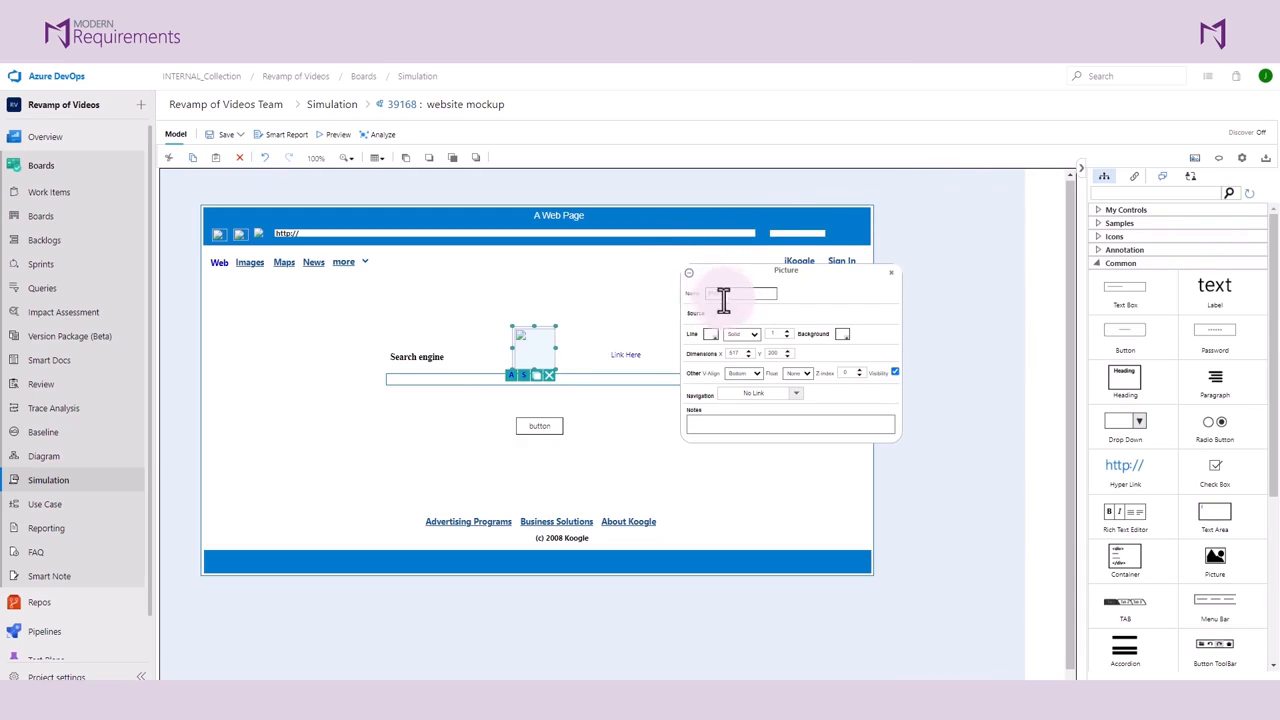
Set the picture's source to the teal tools image from the Media Library's image library.
left_click(715, 316)
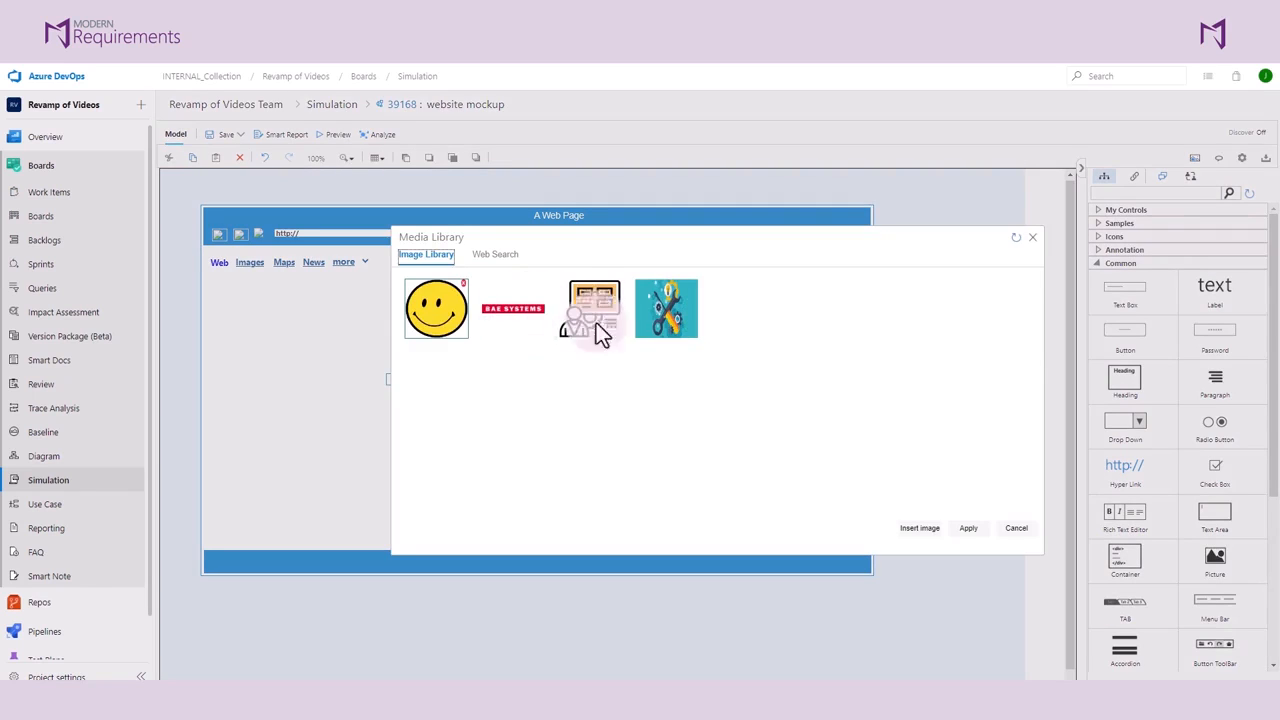
left_click(493, 256)
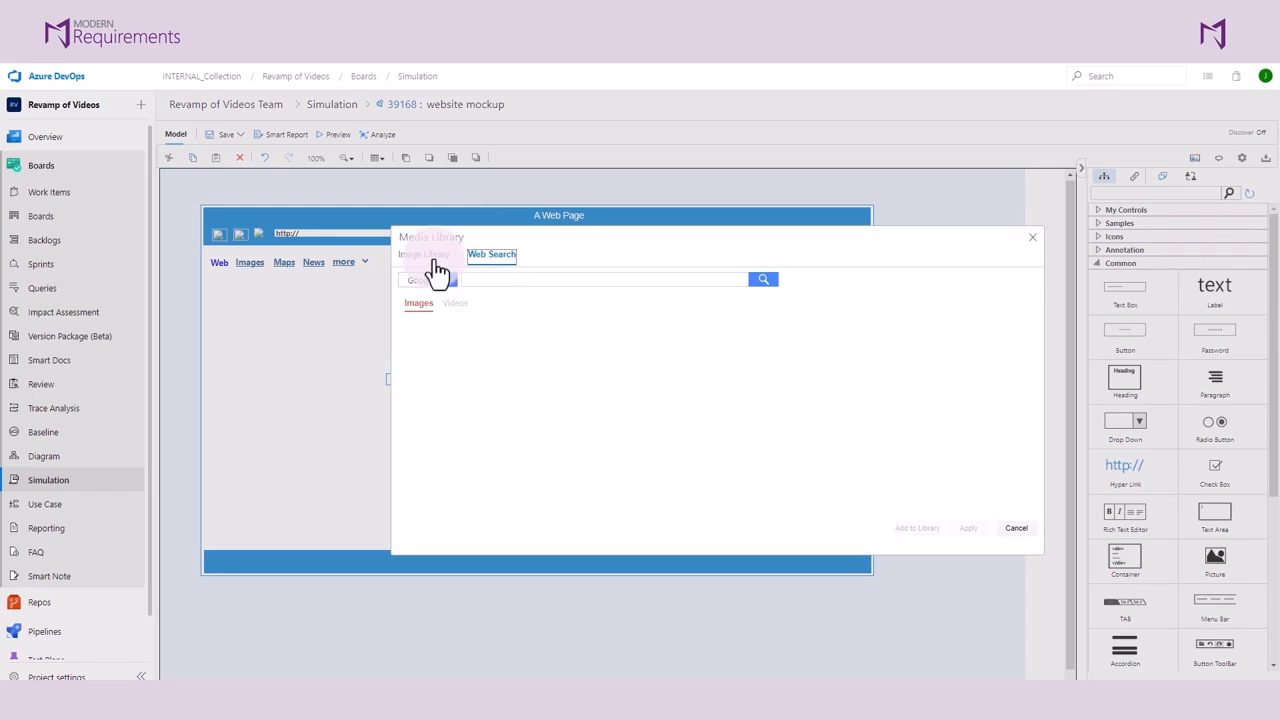
left_click(426, 254)
left_click(664, 313)
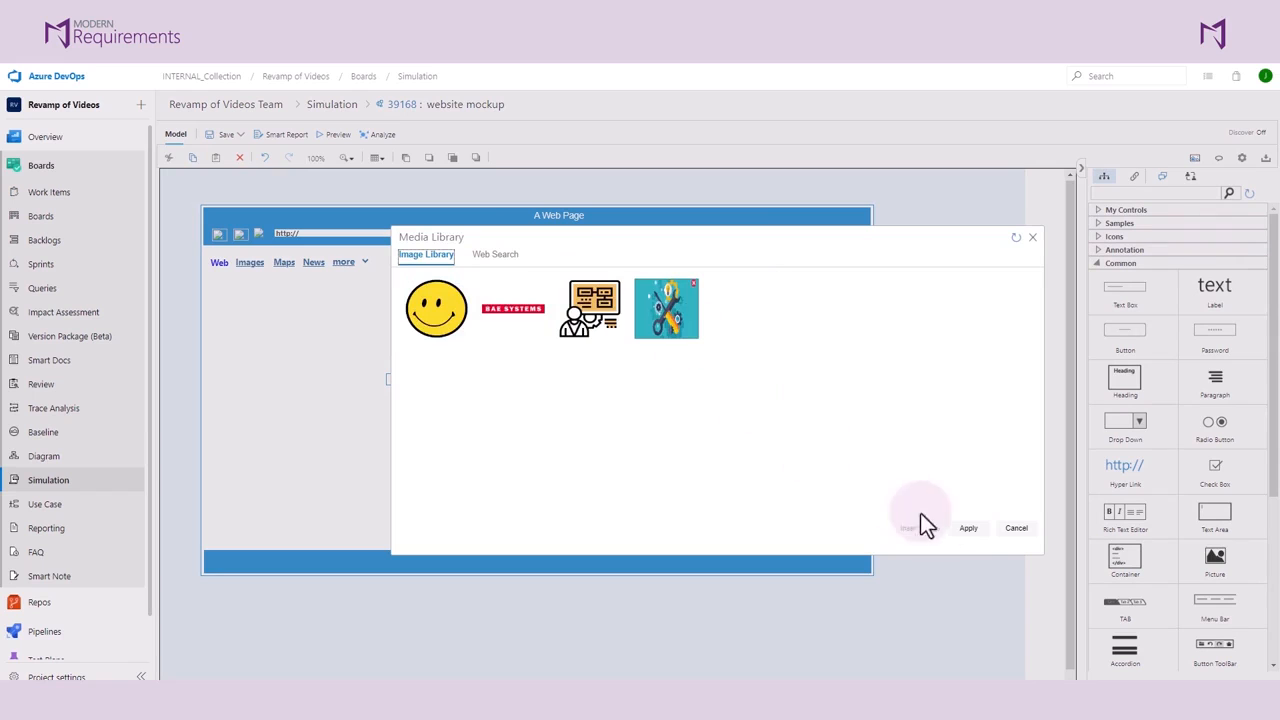
left_click(968, 528)
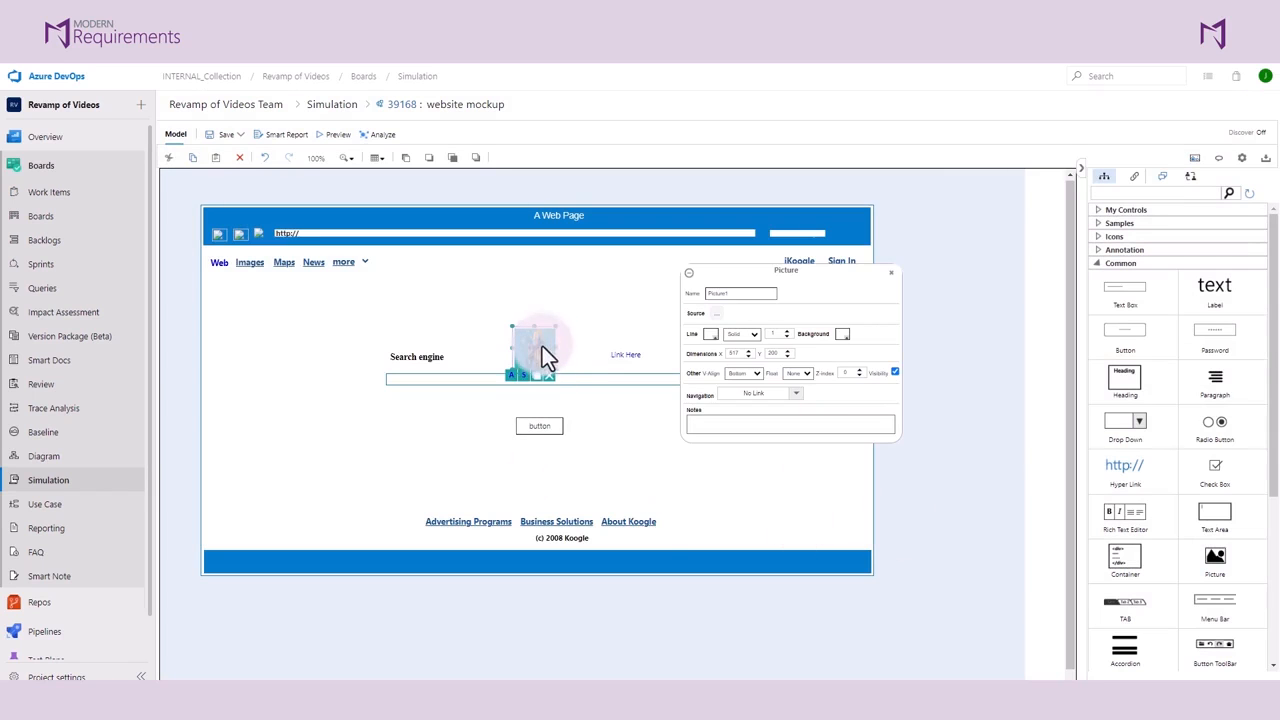
Enlarge the tools picture, shift it slightly toward the "Search engine" label, and view its properties over the canvas.
left_click_drag(555, 325, 607, 286)
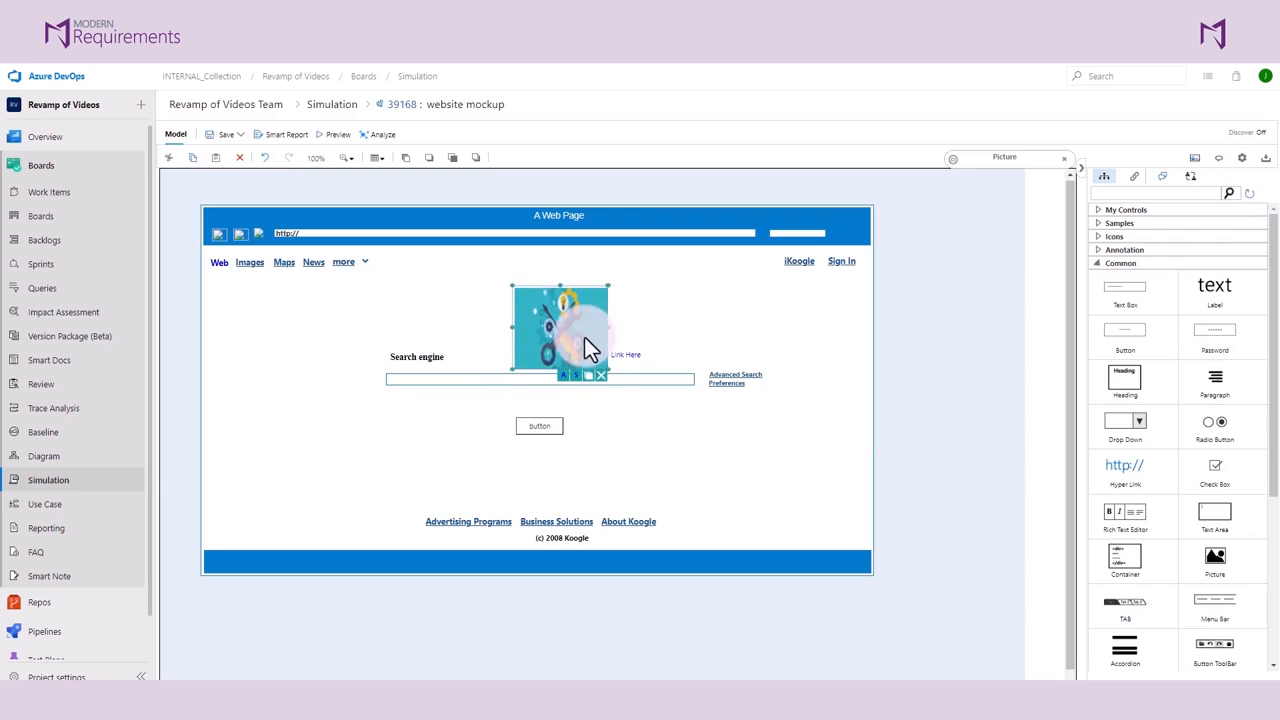
left_click_drag(567, 342, 550, 336)
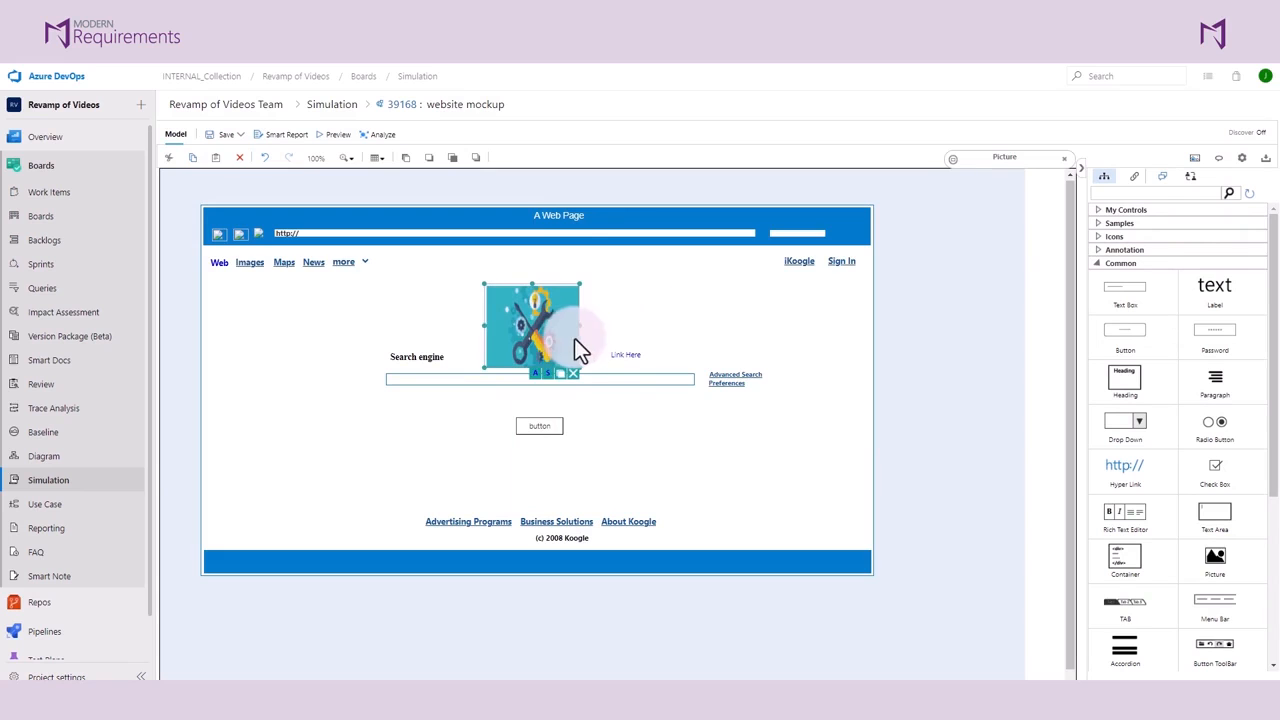
left_click(987, 160)
left_click_drag(987, 160, 718, 248)
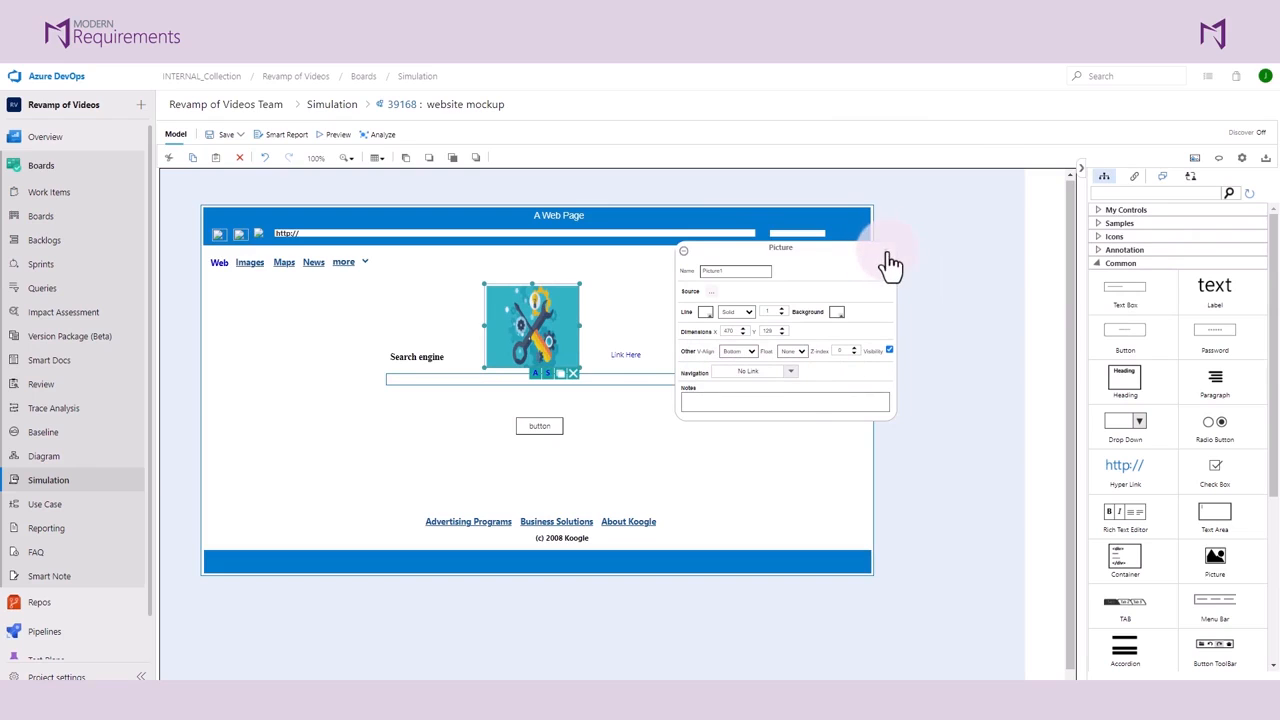
left_click(685, 256)
Examine the placed hyperlink's Navigate Url settings, including its Open In choices, and close them without applying changes.
left_click(618, 358)
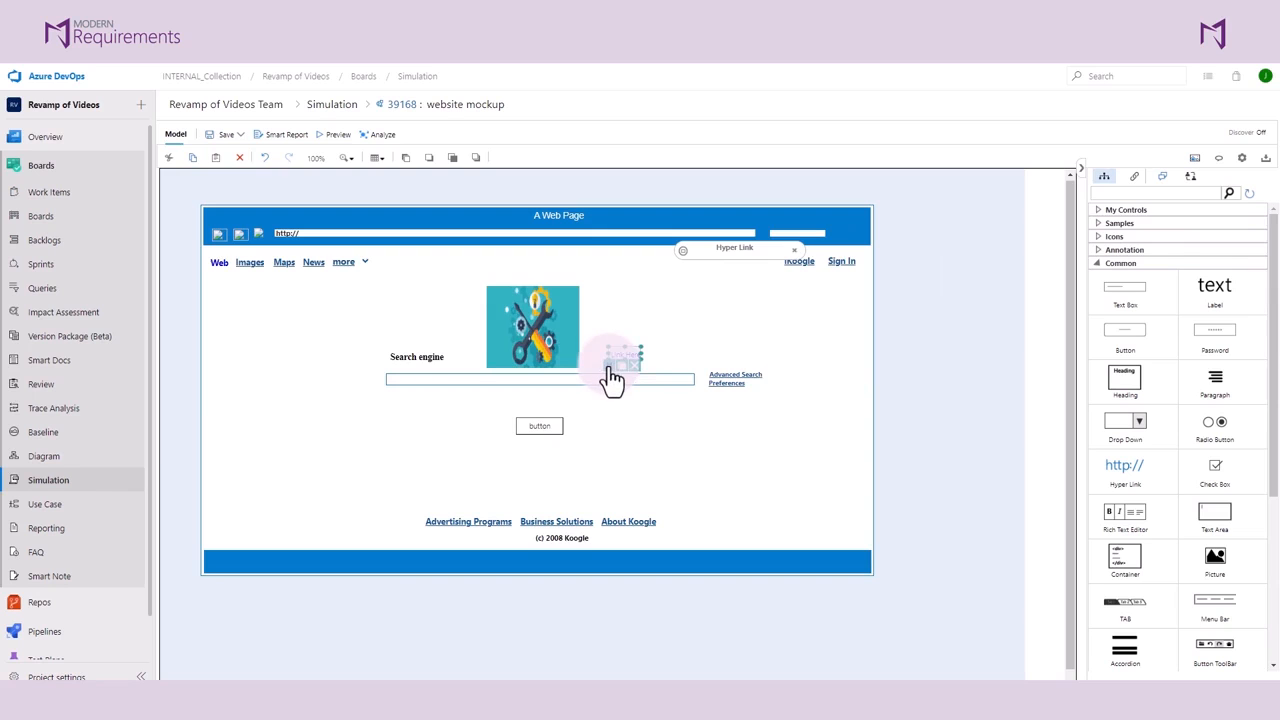
double_click(612, 378)
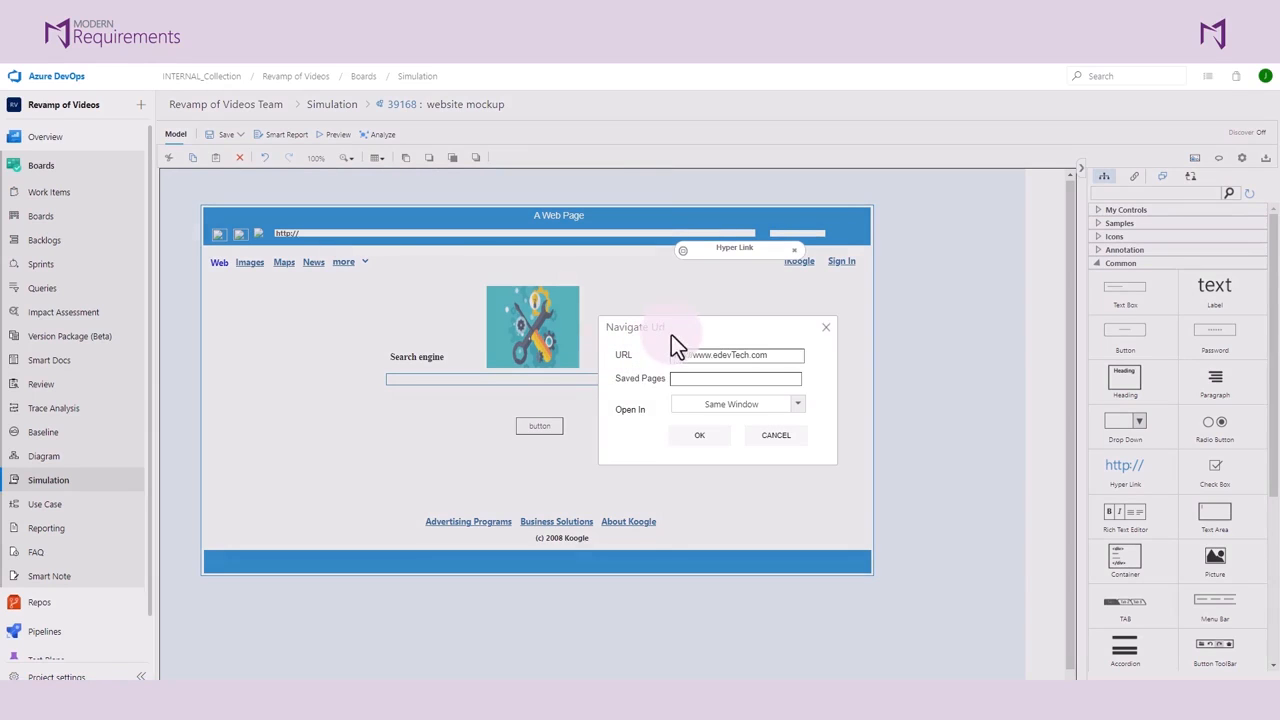
left_click(775, 356)
left_click(797, 406)
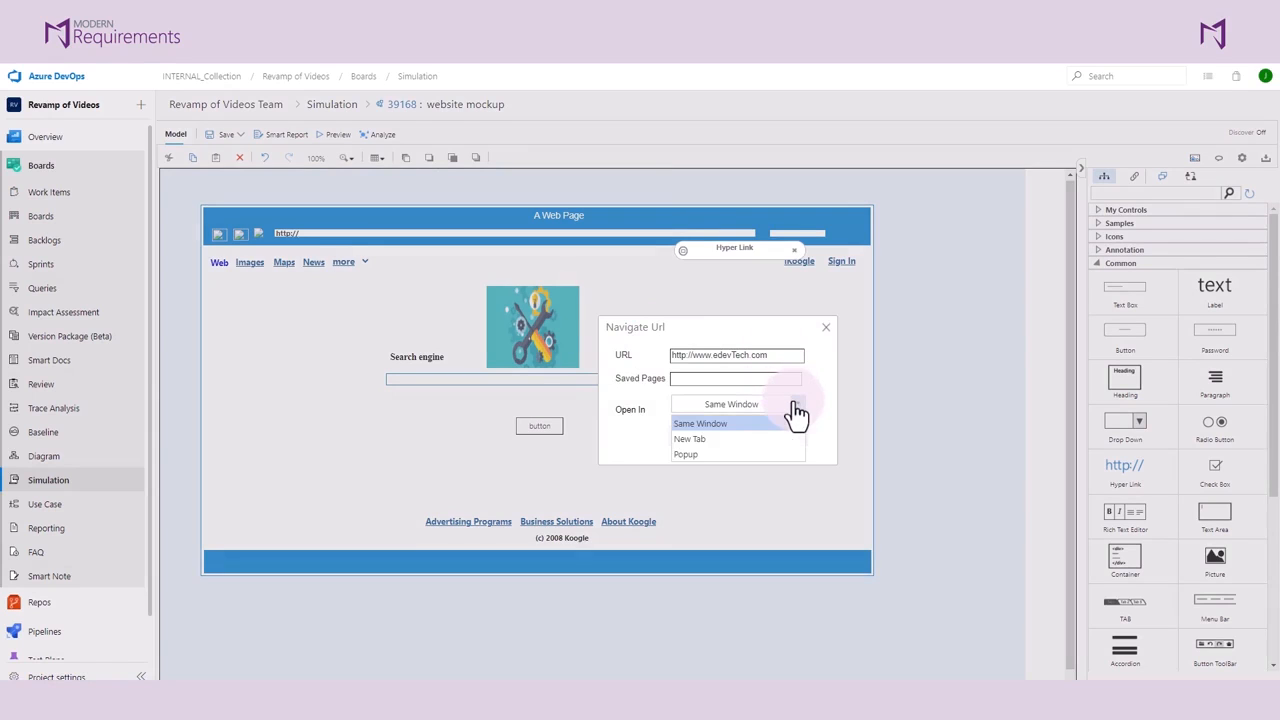
left_click(697, 456)
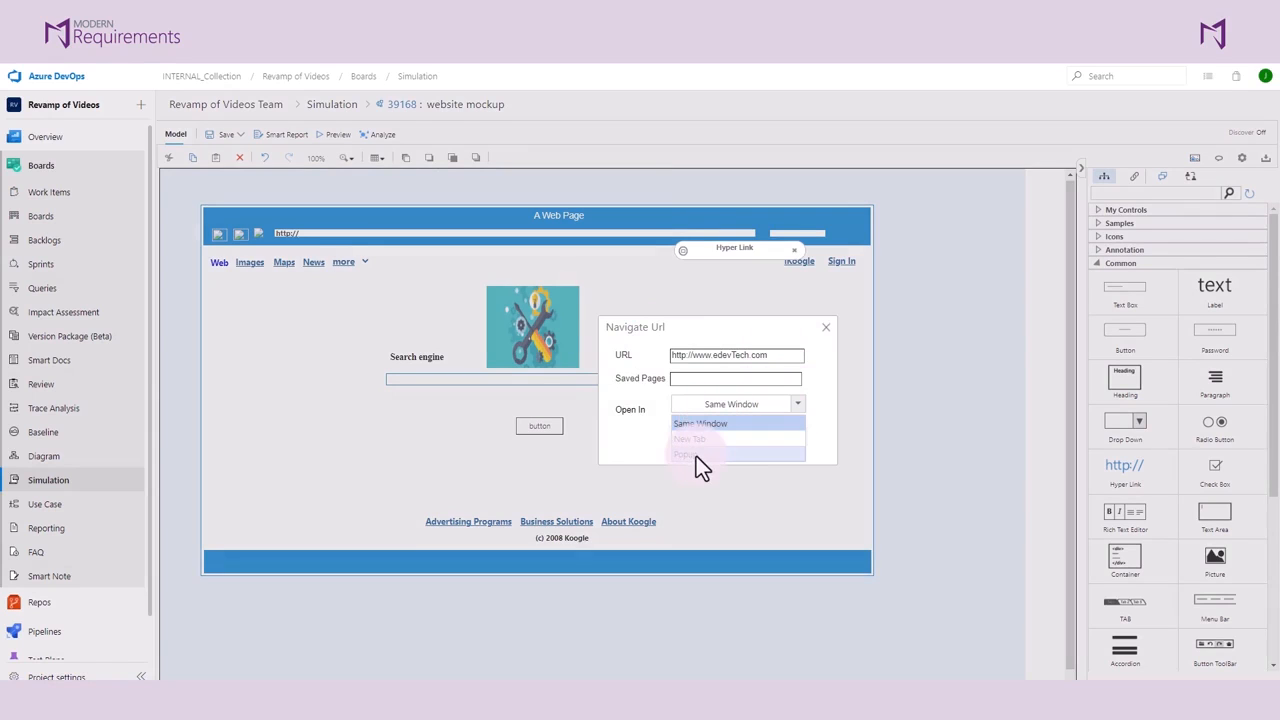
left_click(817, 324)
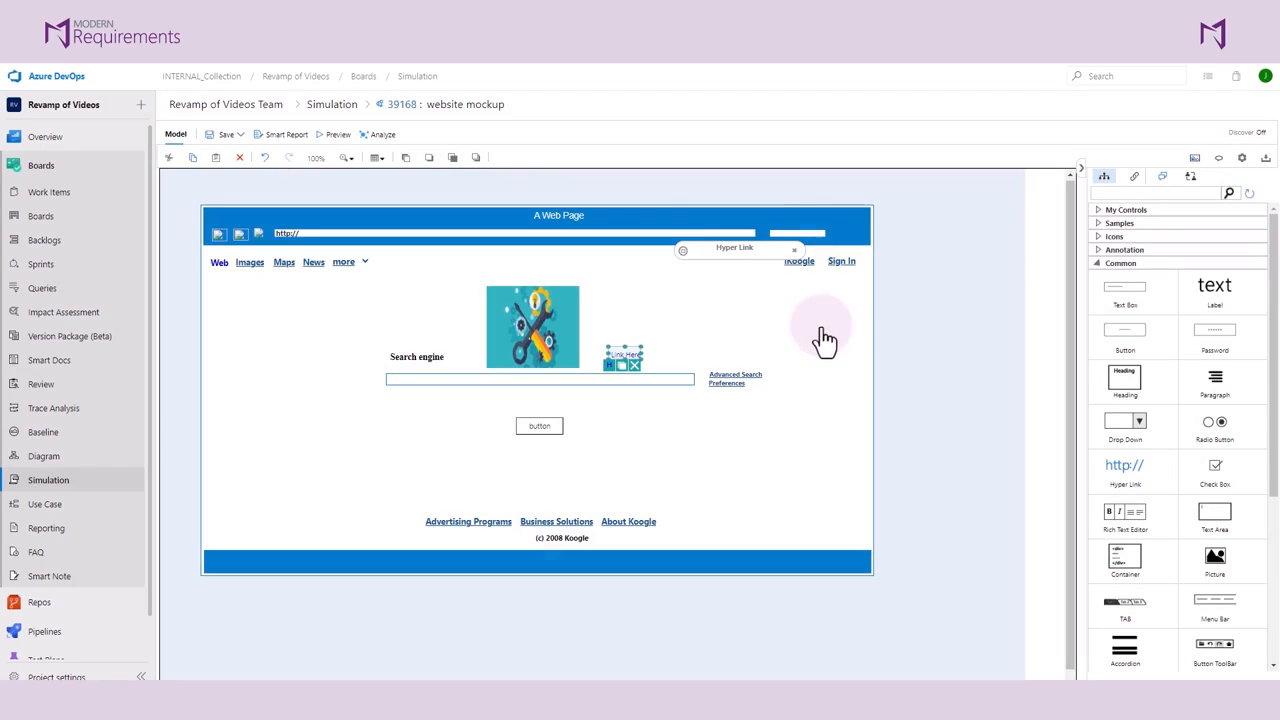
left_click(683, 251)
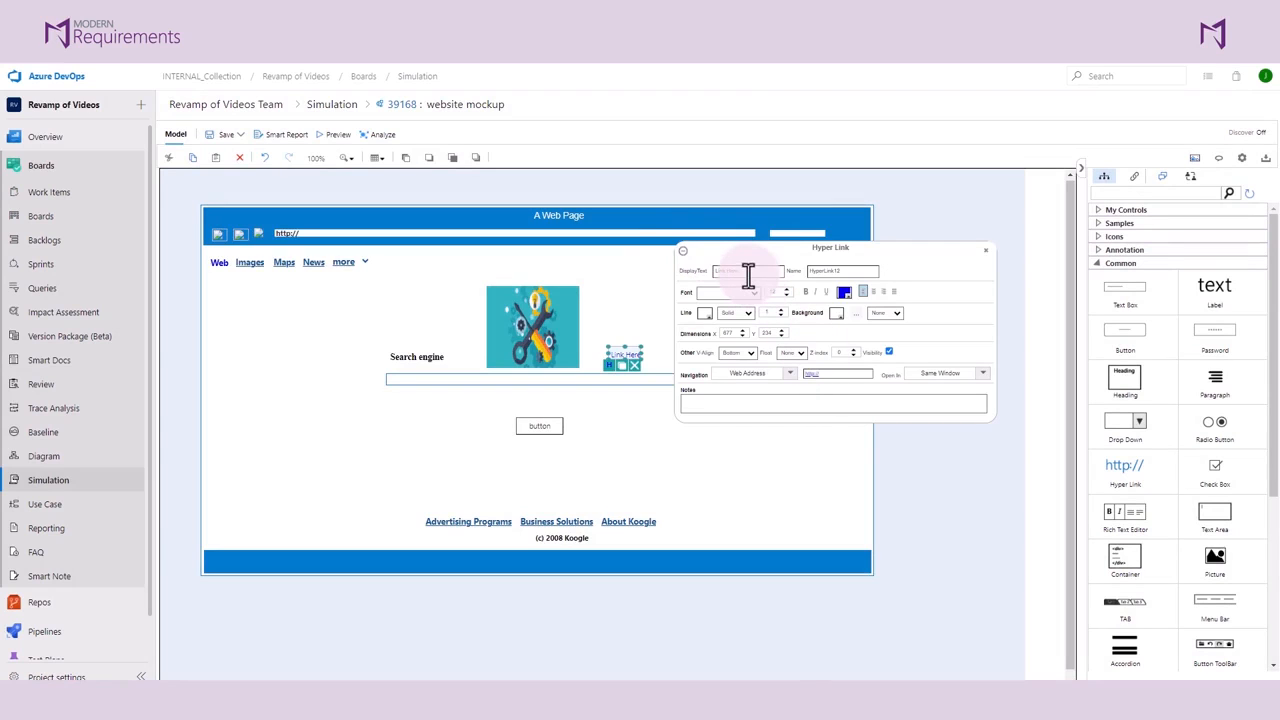
left_click_drag(748, 276, 701, 275)
type("www.google.com")
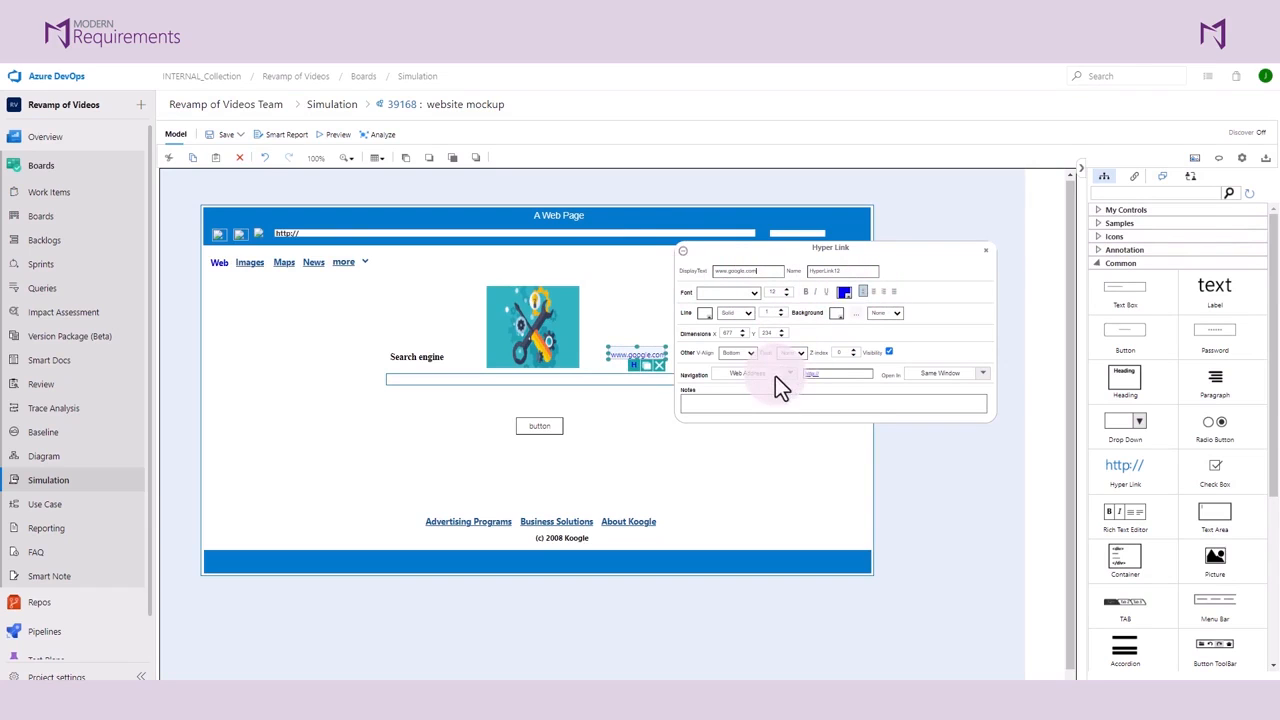
left_click(829, 373)
type("www.google.com")
left_click(983, 373)
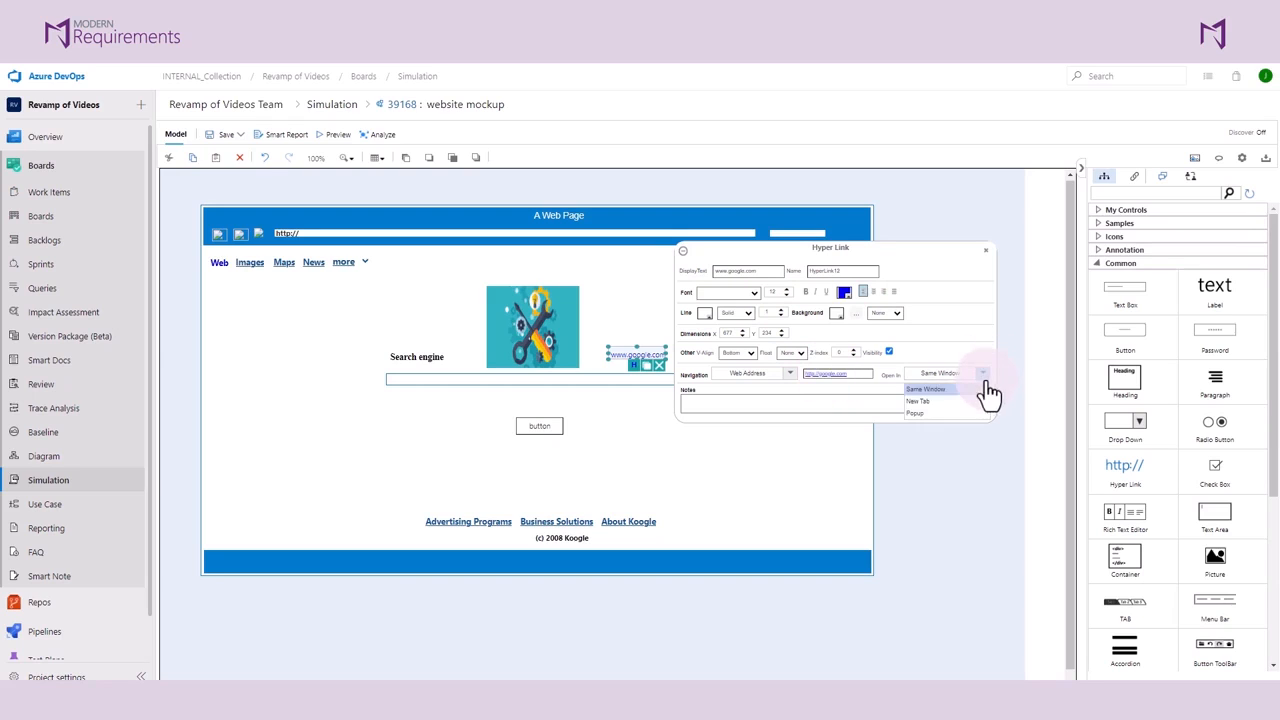
left_click(932, 414)
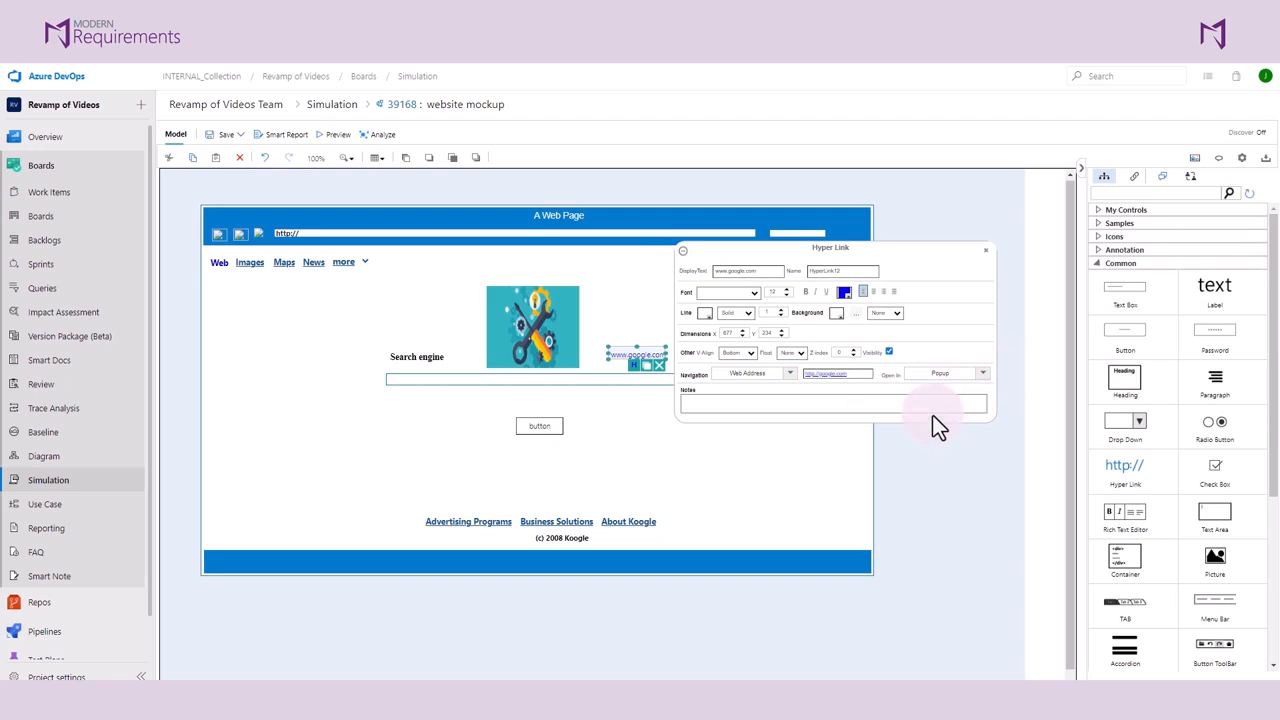
left_click(836, 405)
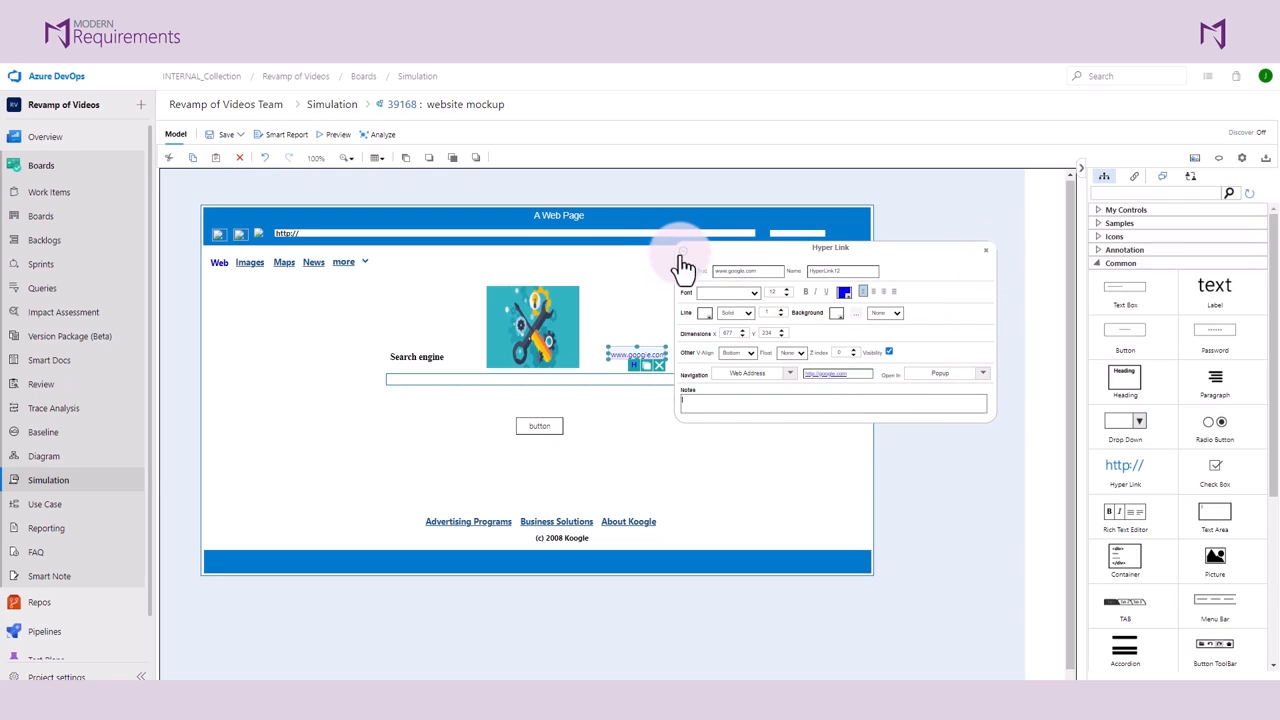
Examine the actions available for the placed button, including the controls a Show action can target, and close without adding any.
left_click(547, 438)
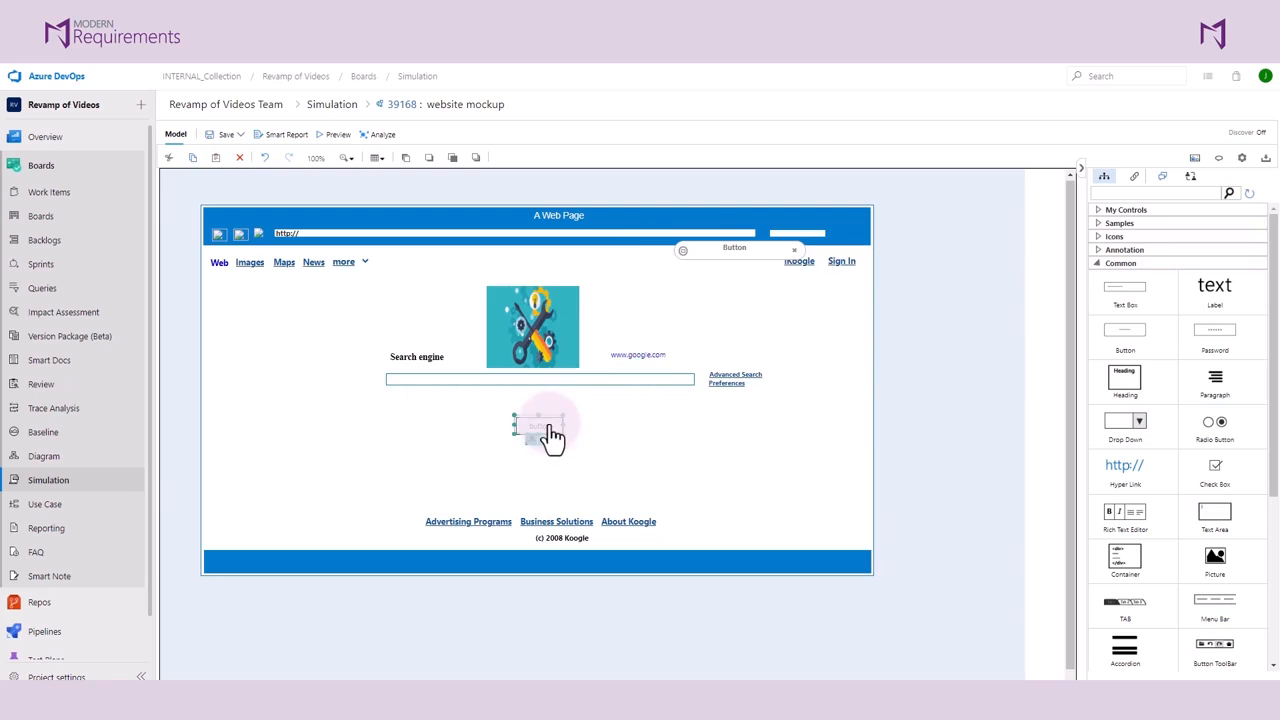
left_click(540, 446)
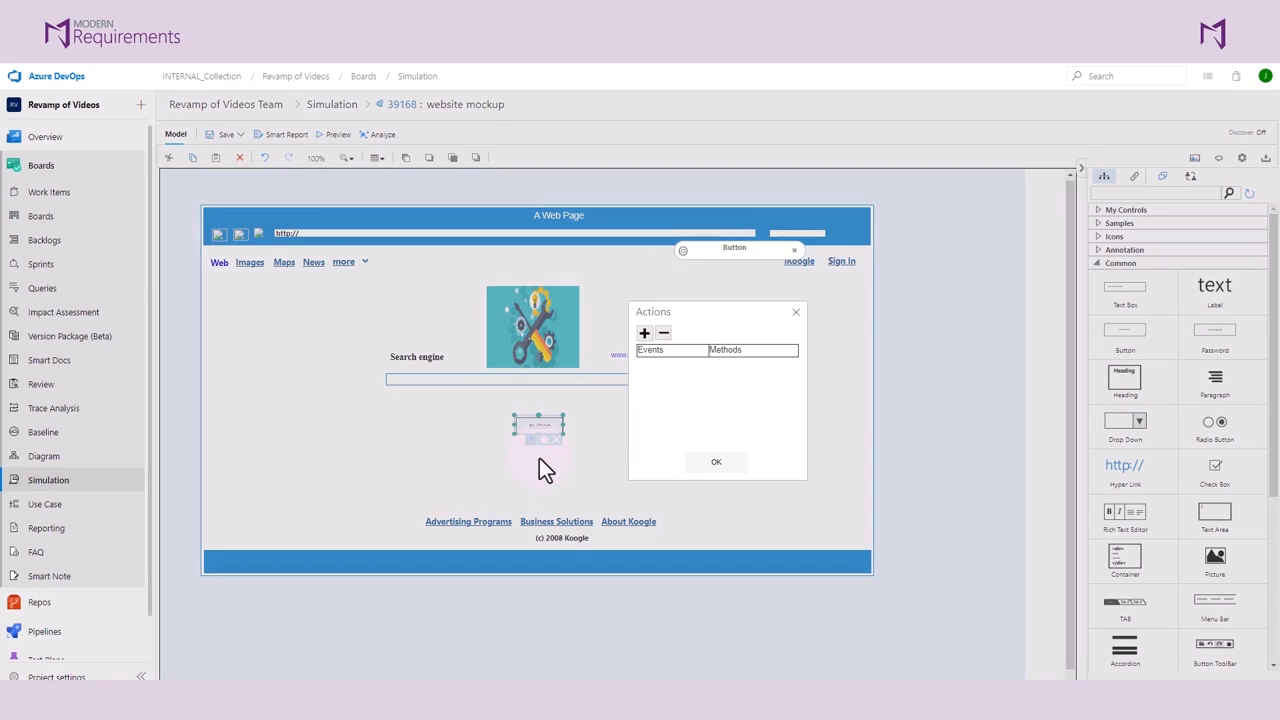
left_click(643, 333)
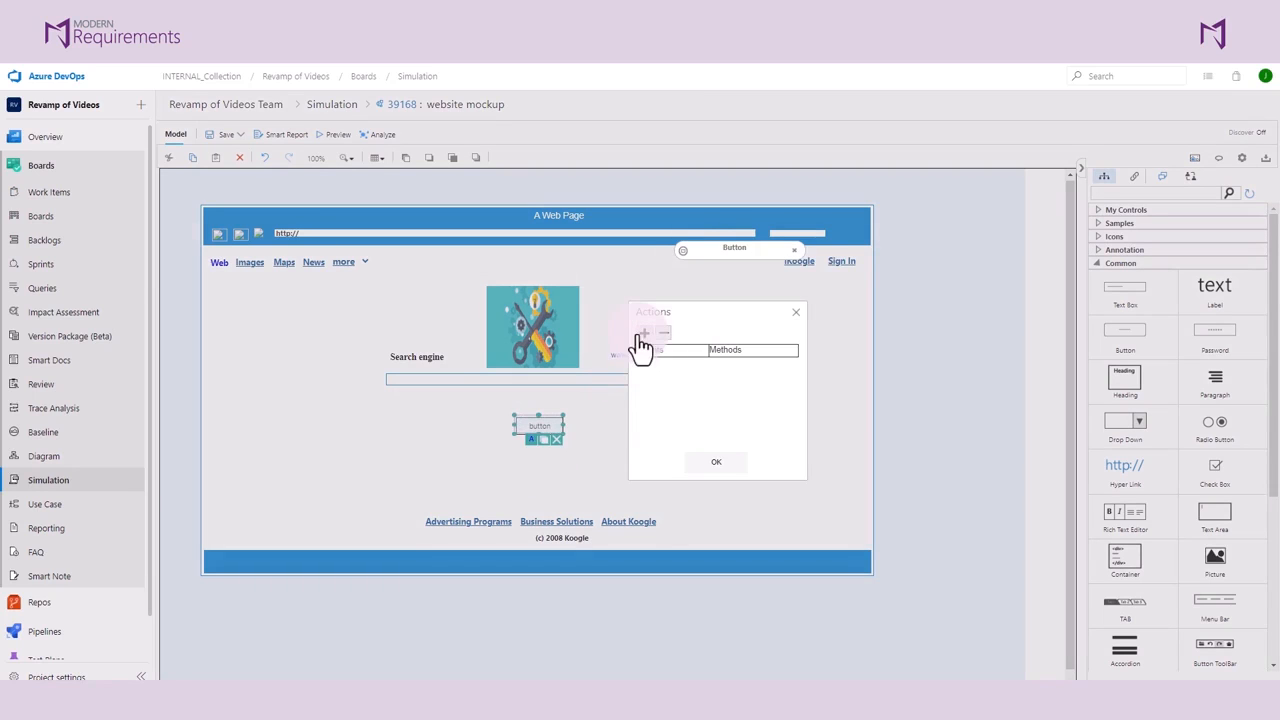
left_click(665, 350)
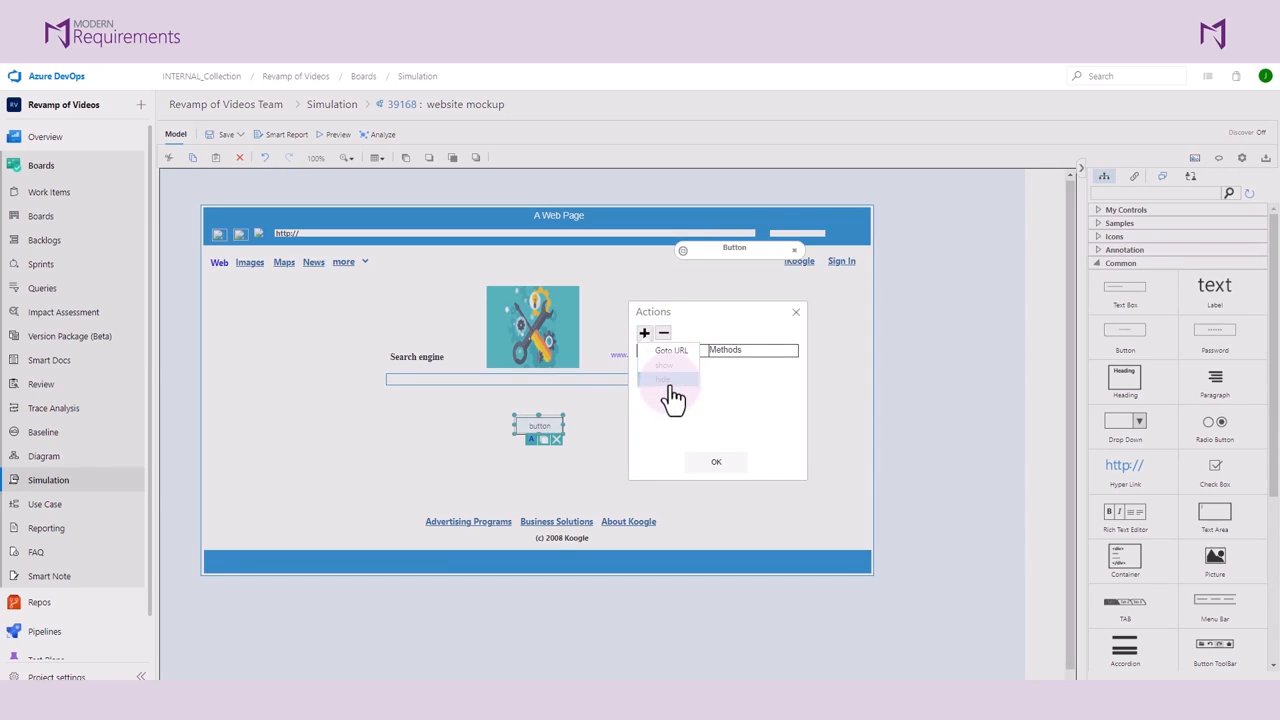
left_click(670, 381)
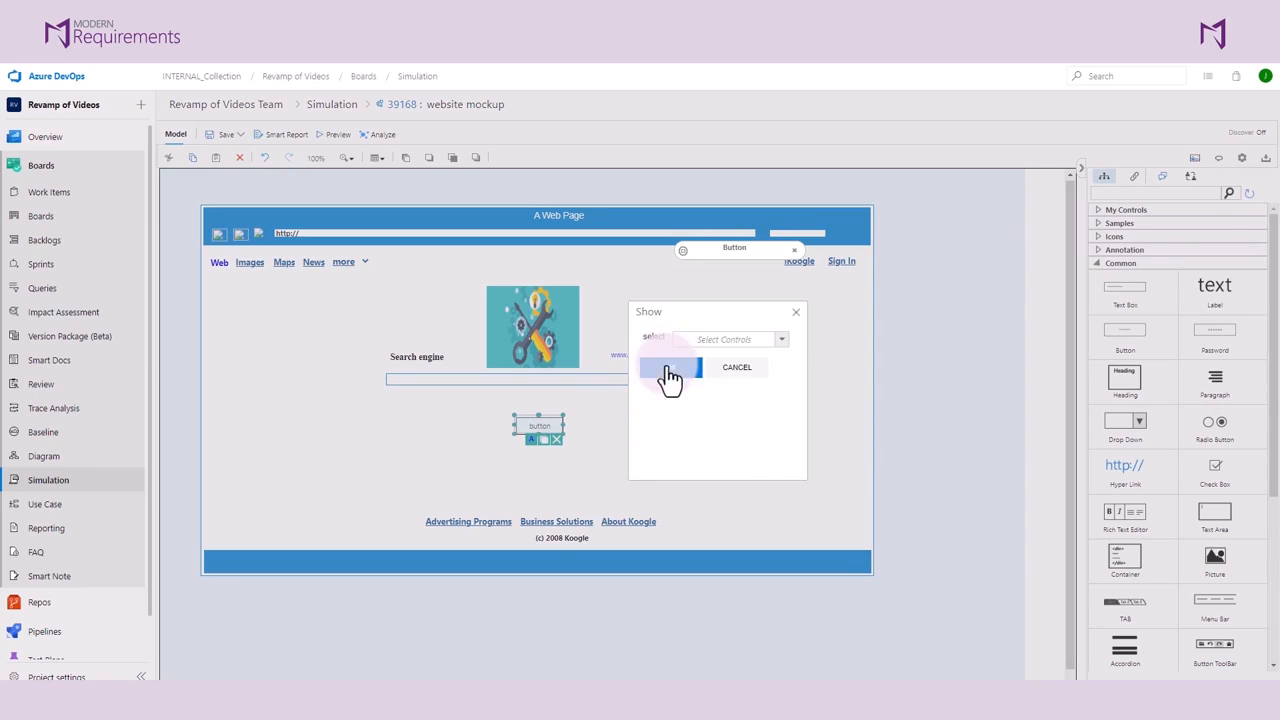
left_click(775, 341)
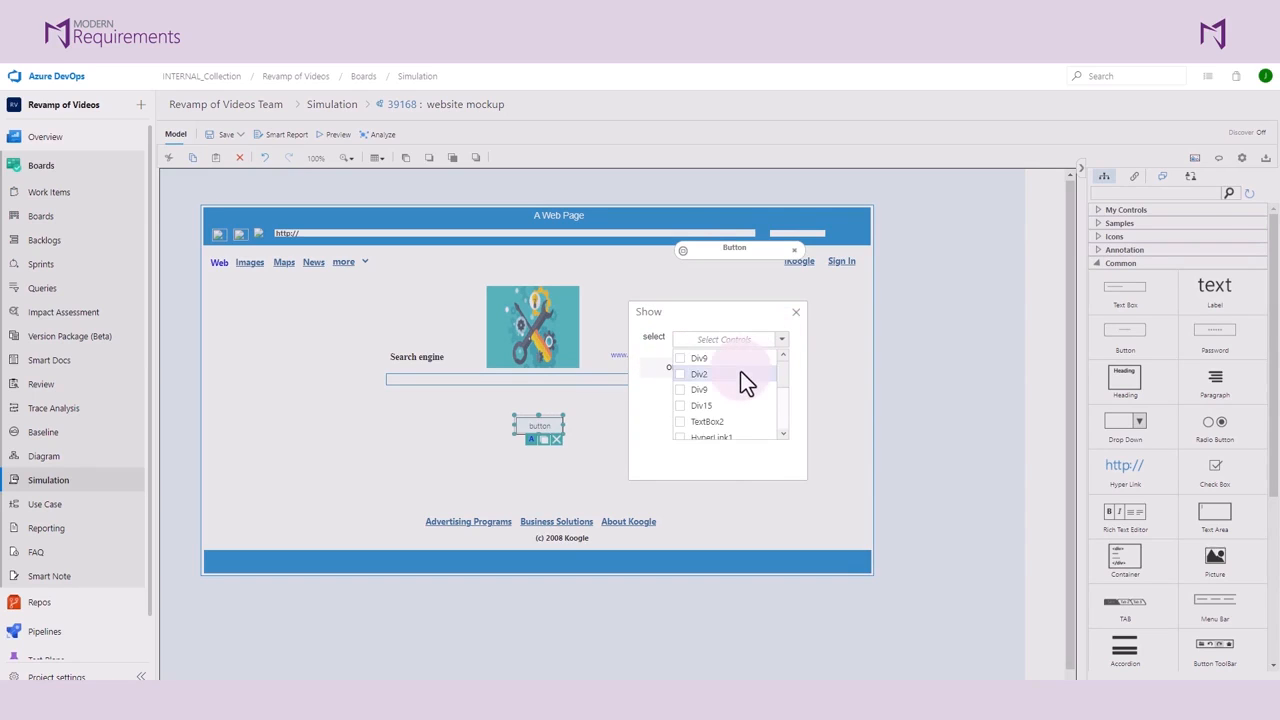
scroll(745, 383, "down", 1)
scroll(745, 390, "down", 2)
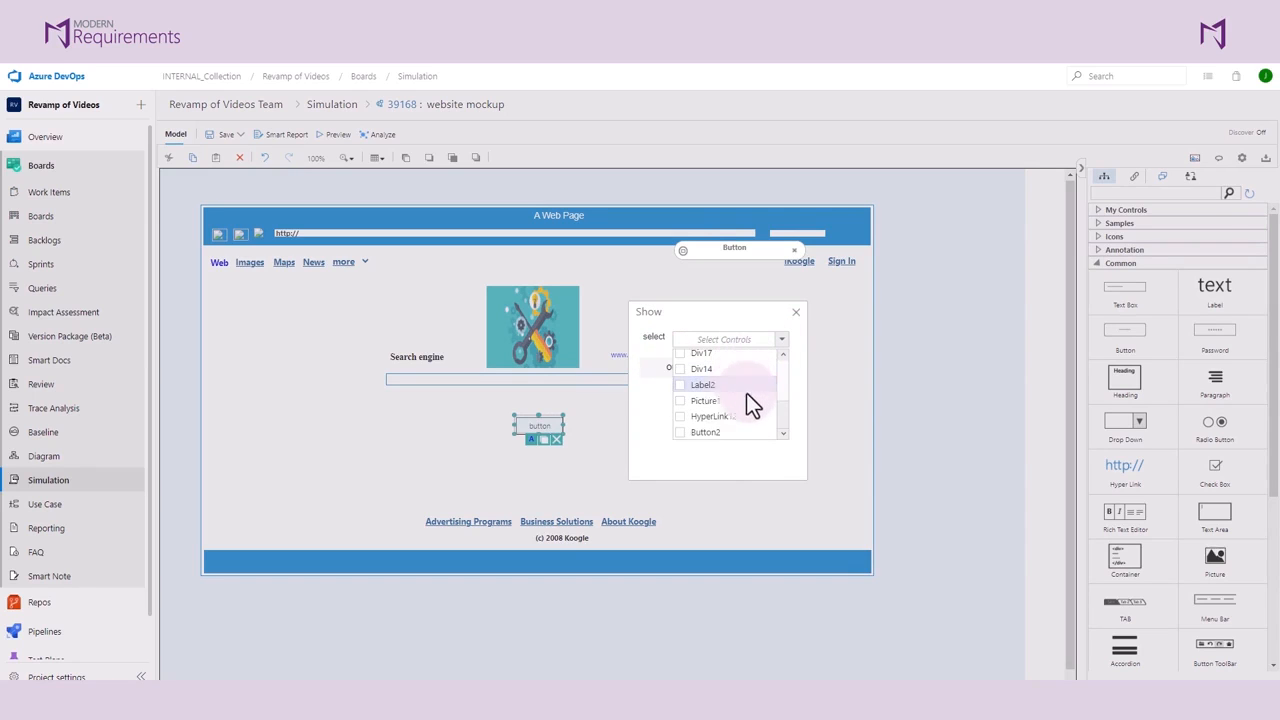
scroll(751, 432, "down", 2)
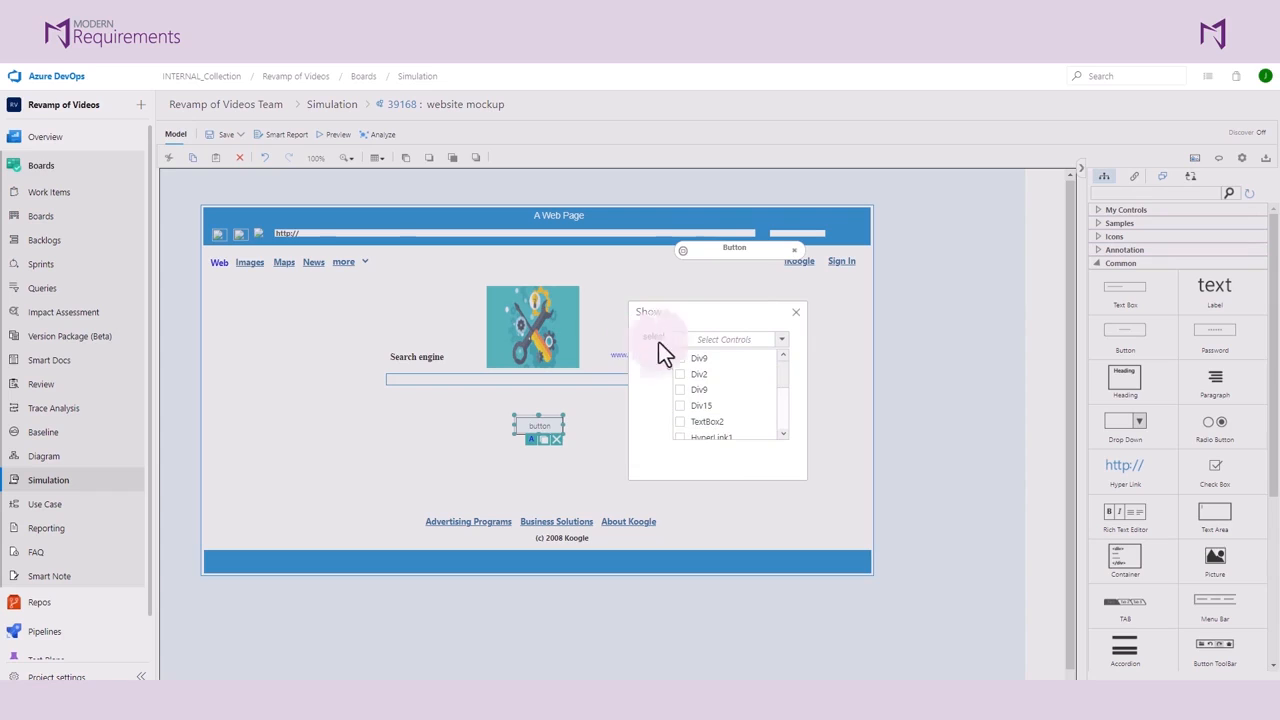
left_click(736, 330)
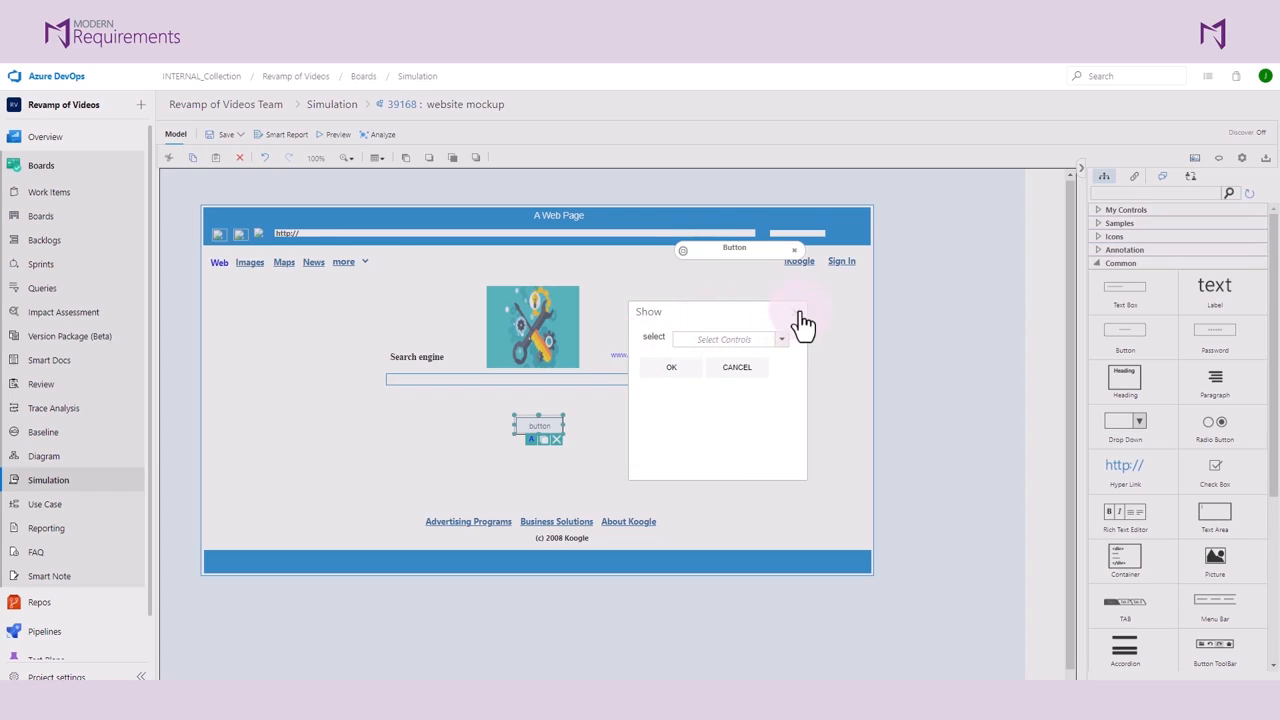
left_click(803, 320)
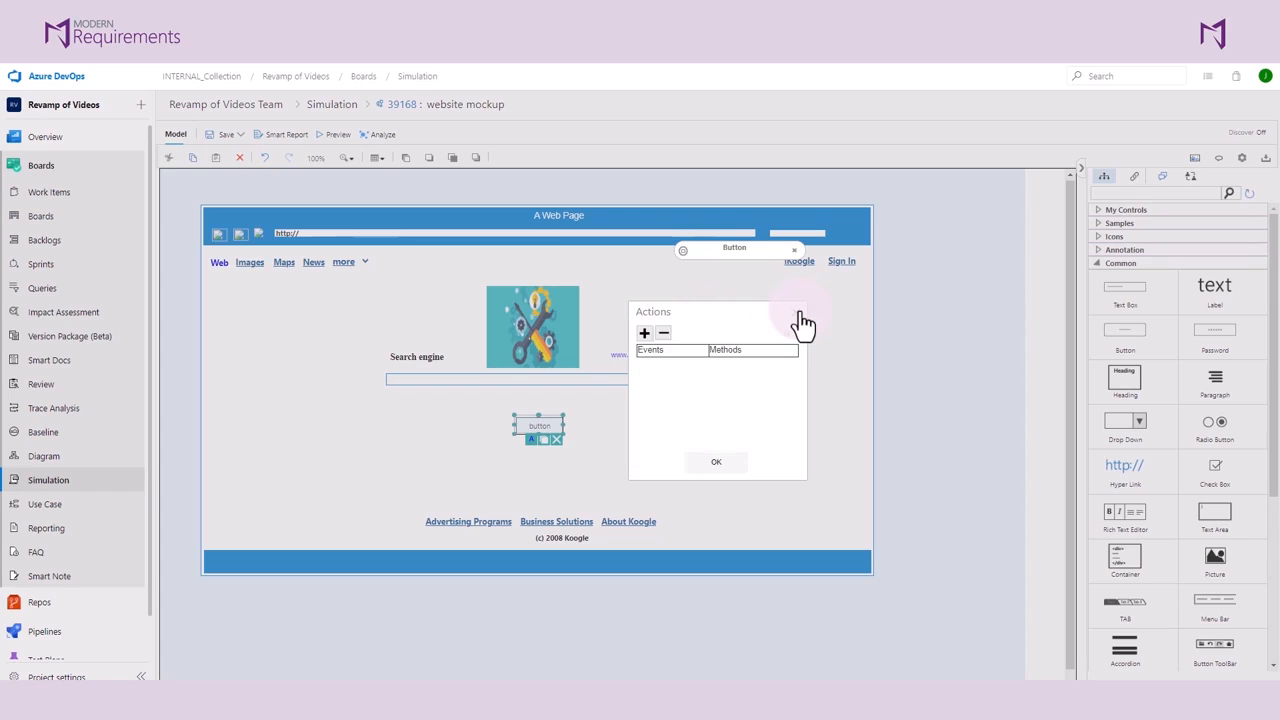
left_click(716, 464)
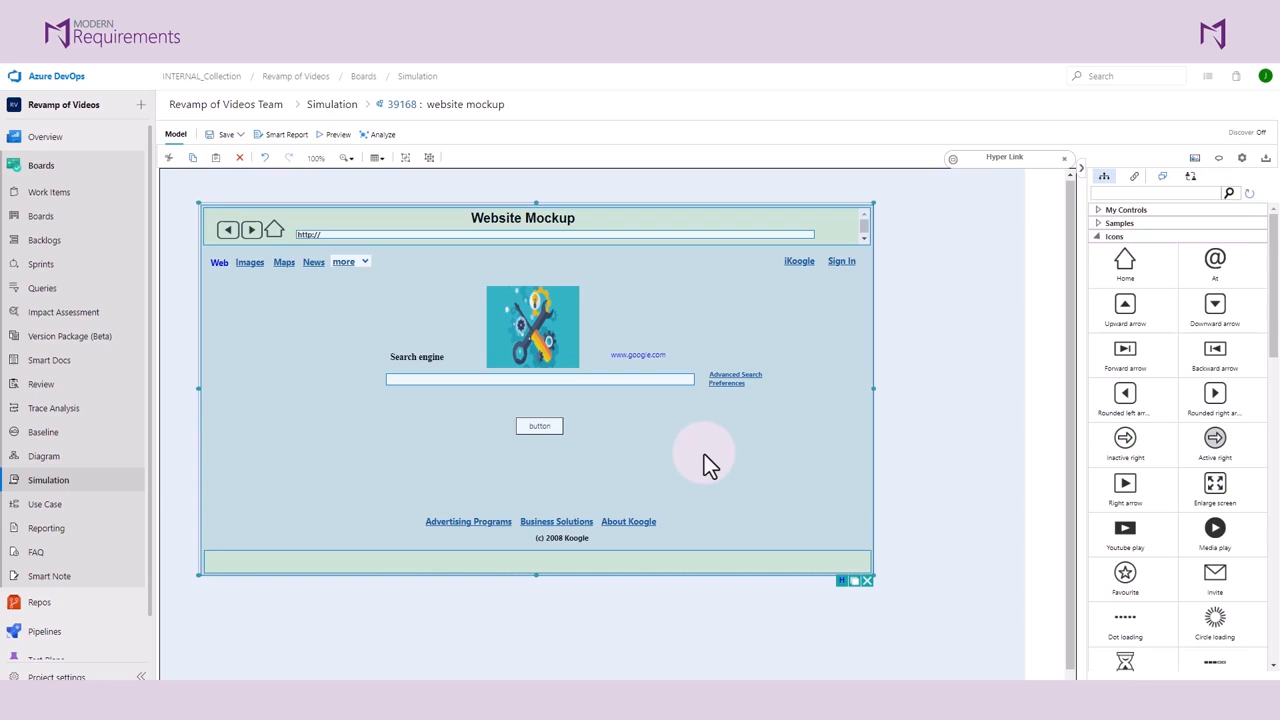
Check in the changes to the website mockup and reopen the checked-in file for editing.
left_click(225, 145)
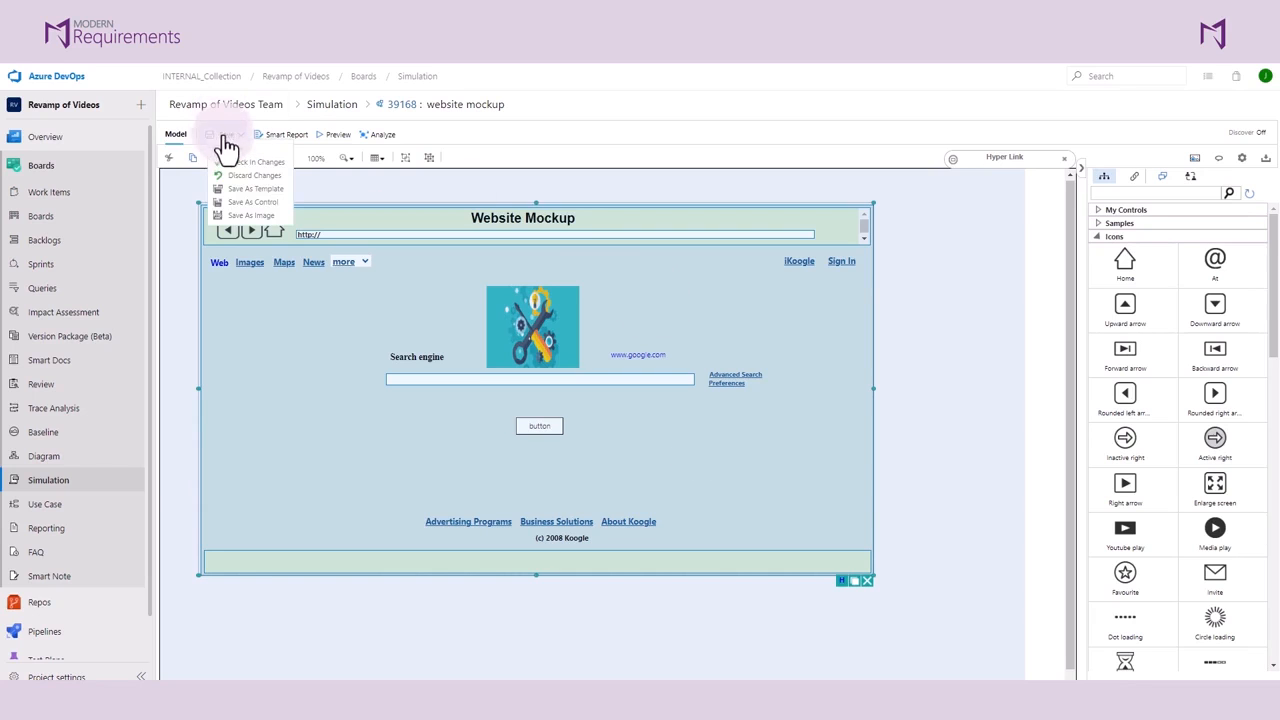
left_click(240, 164)
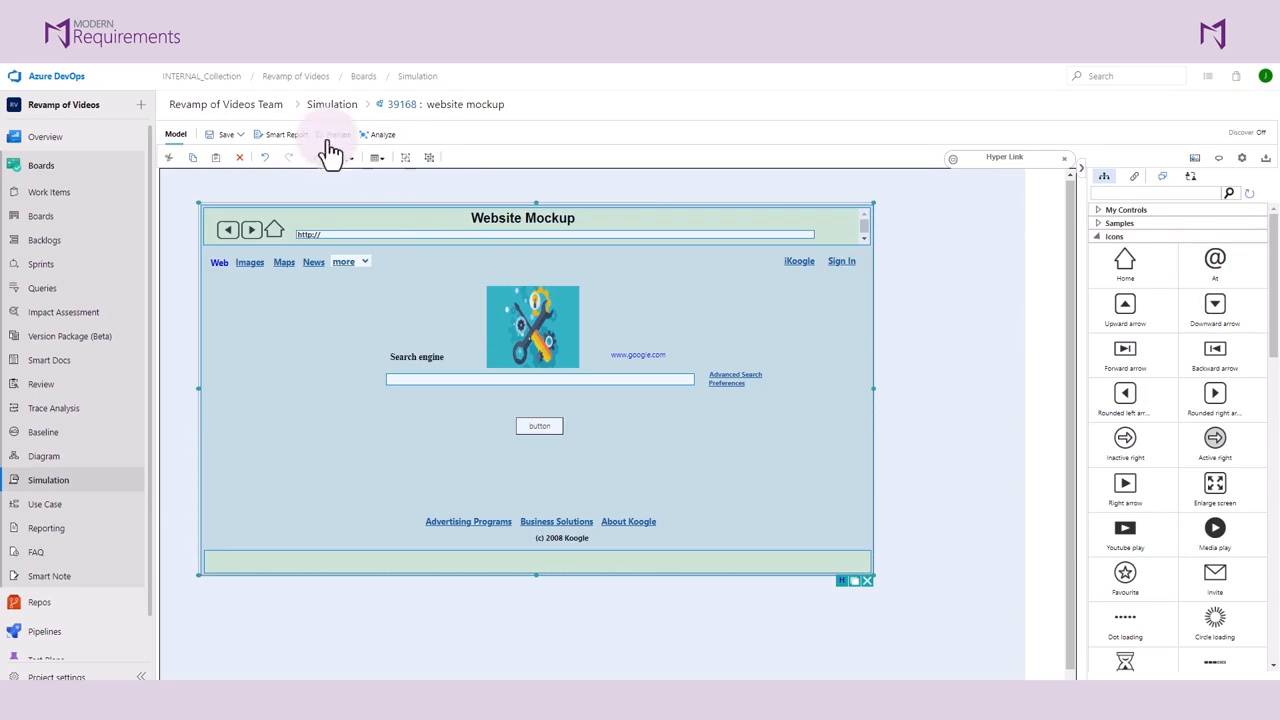
left_click(238, 136)
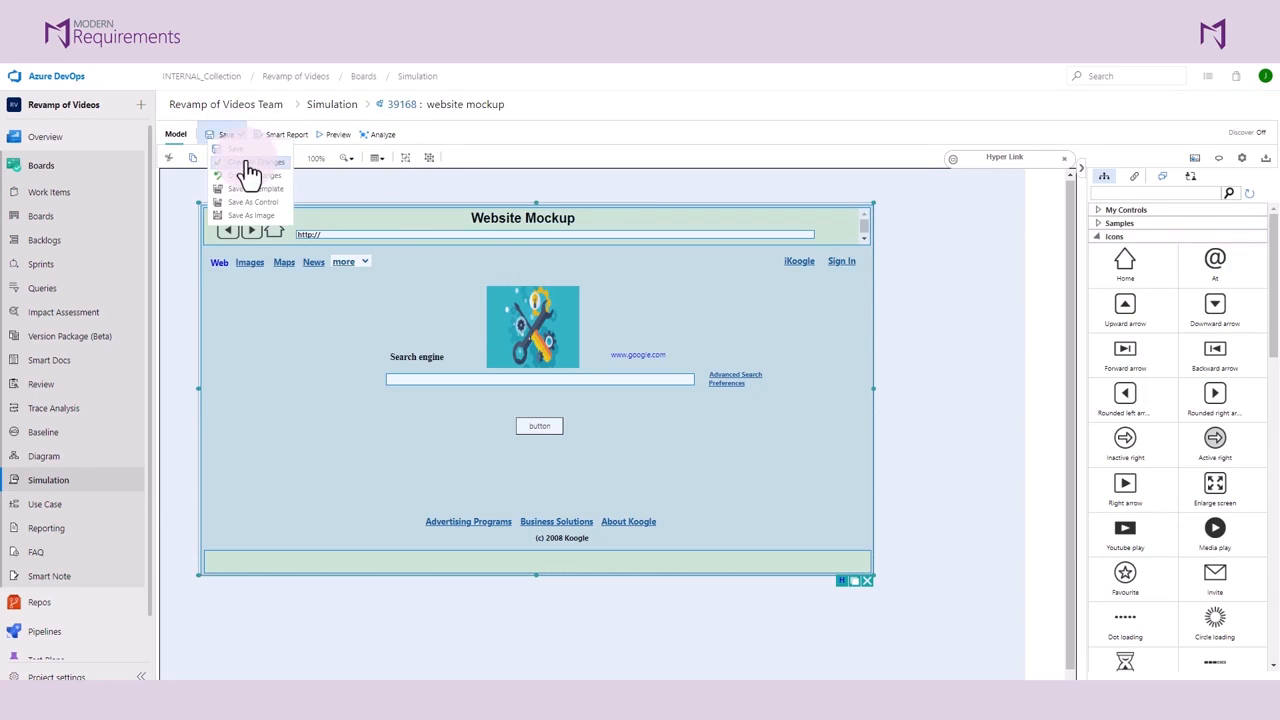
left_click(250, 164)
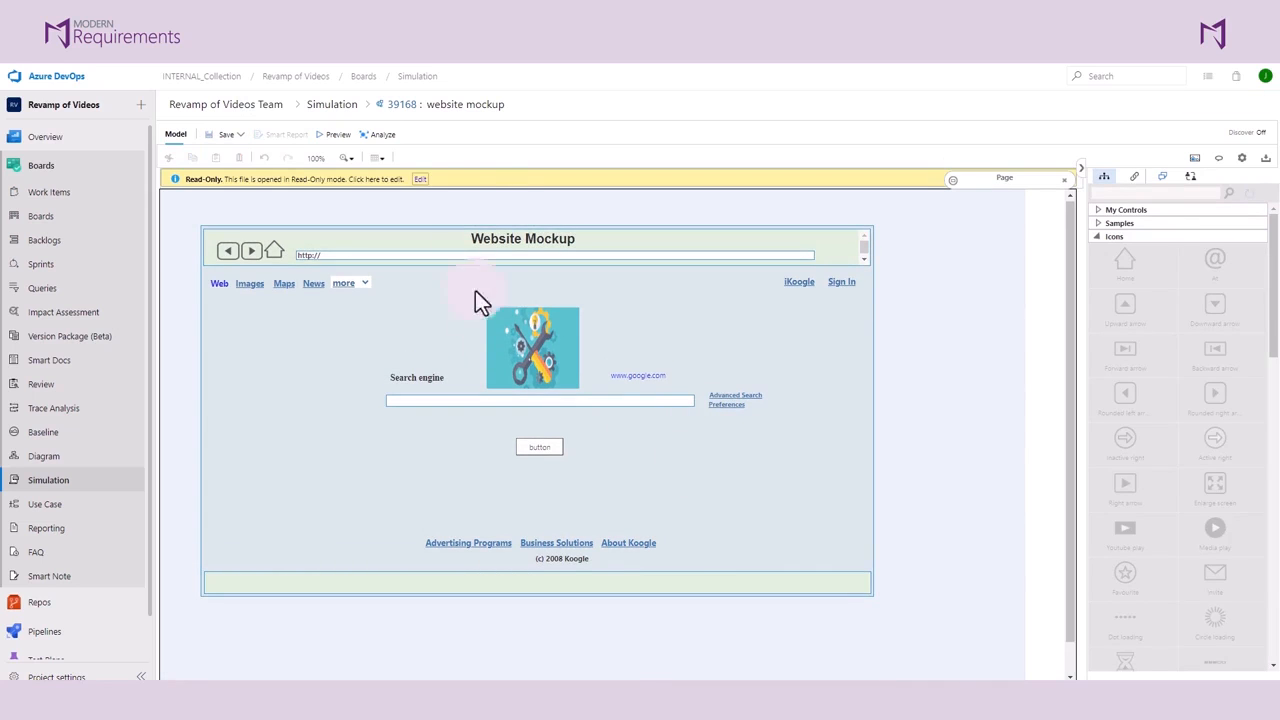
left_click(420, 180)
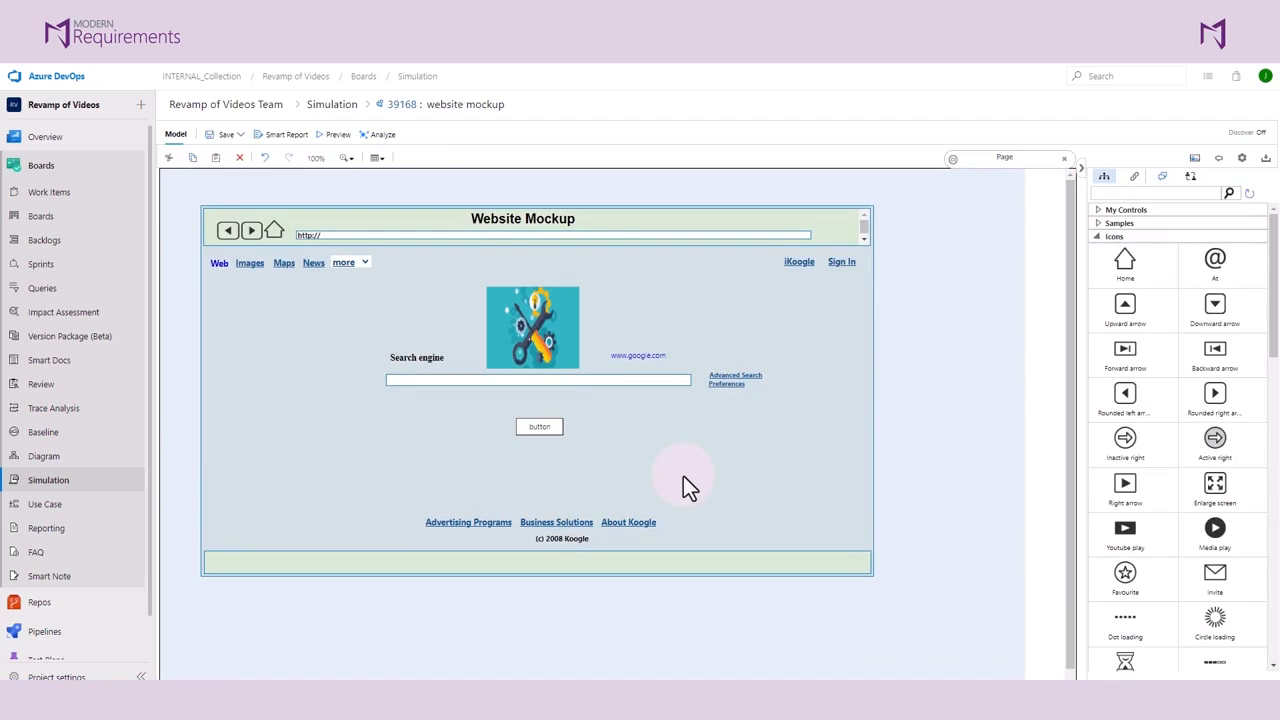
Save the website mockup as a template named "website mockup template".
left_click(232, 135)
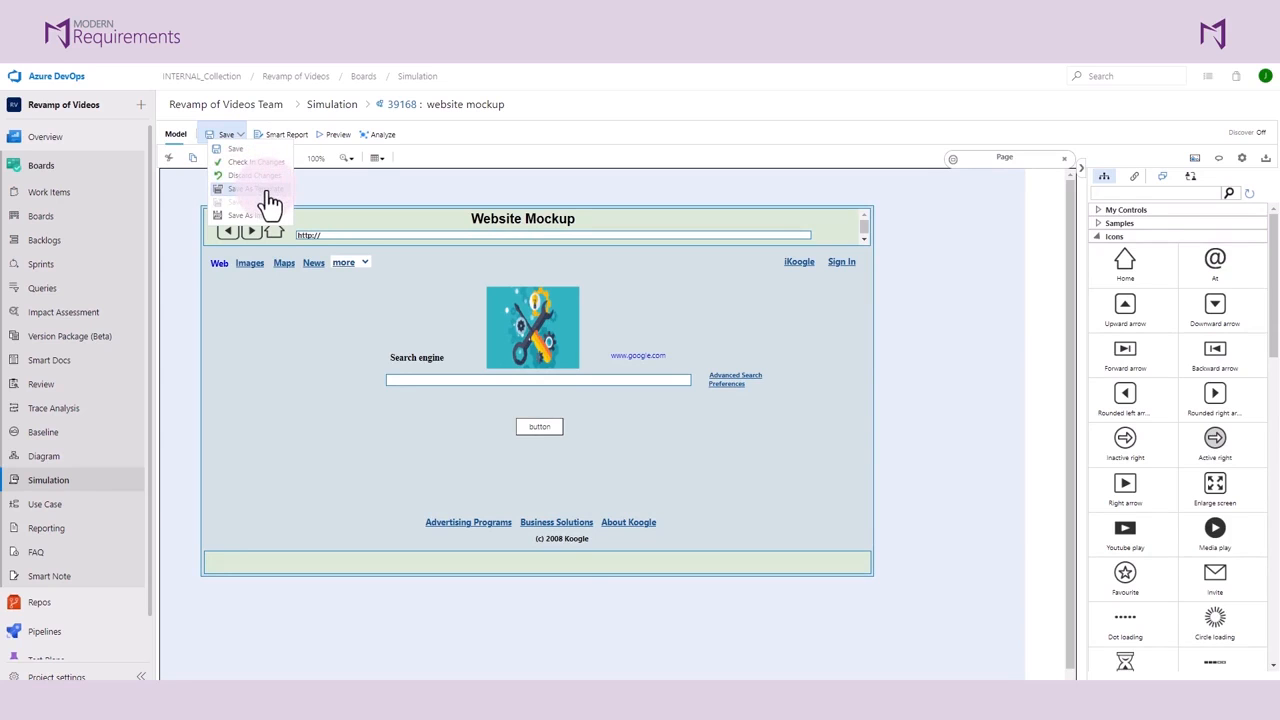
left_click(266, 203)
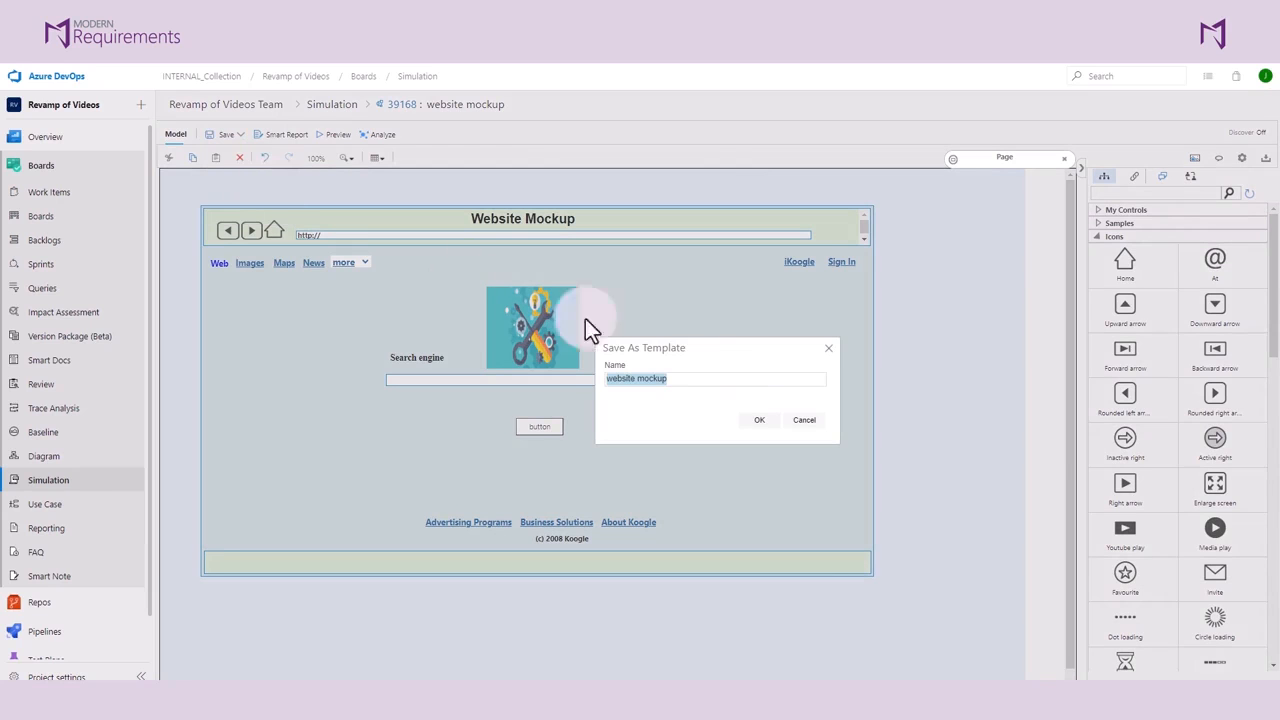
left_click(722, 378)
type("template")
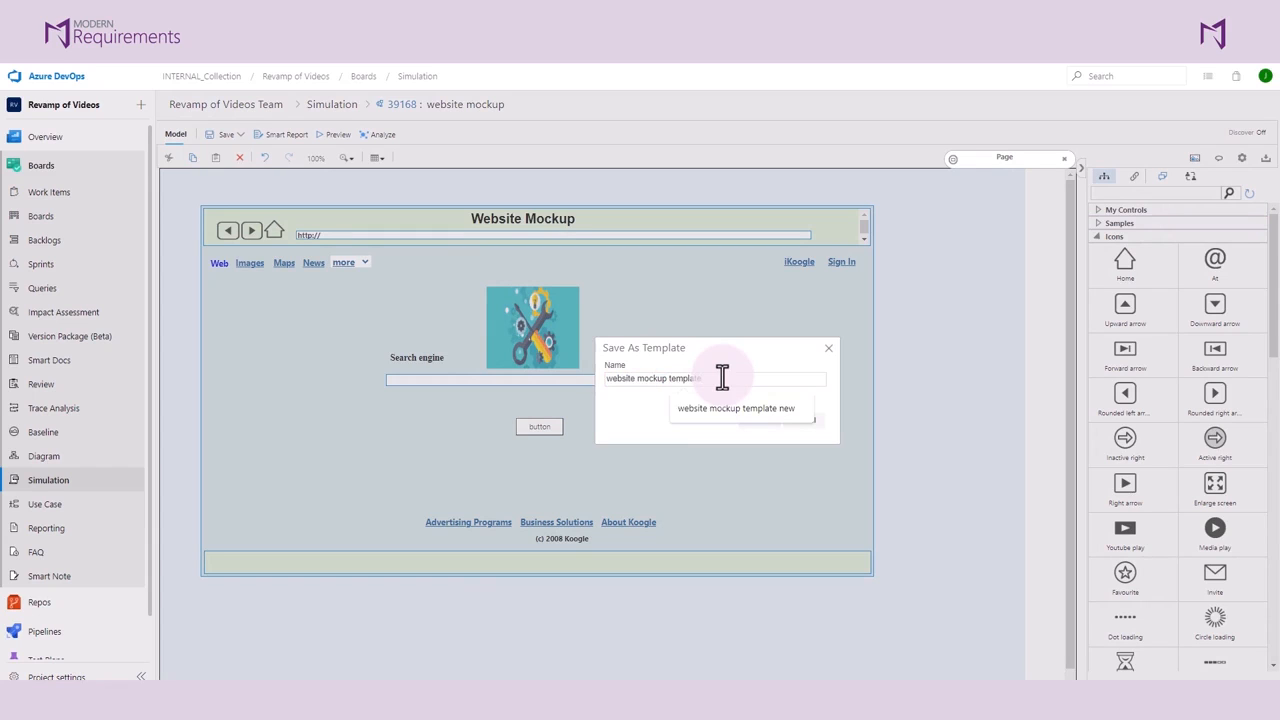
left_click(641, 419)
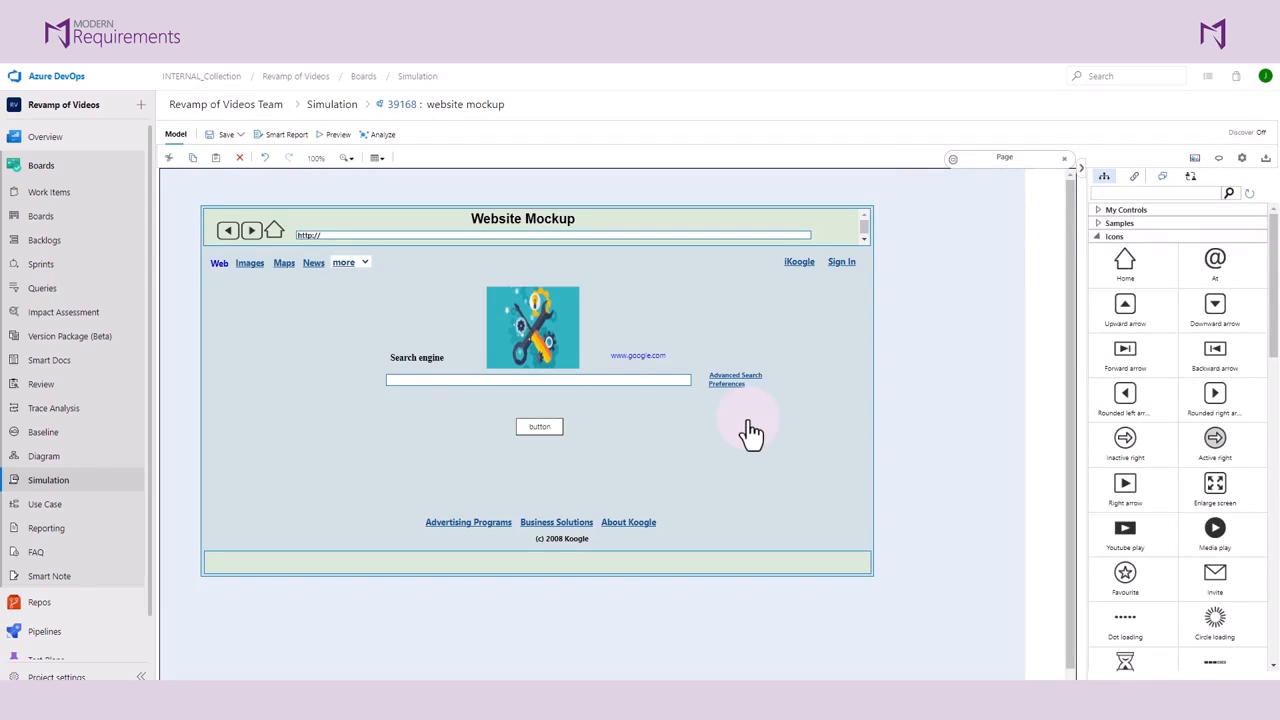
left_click(748, 420)
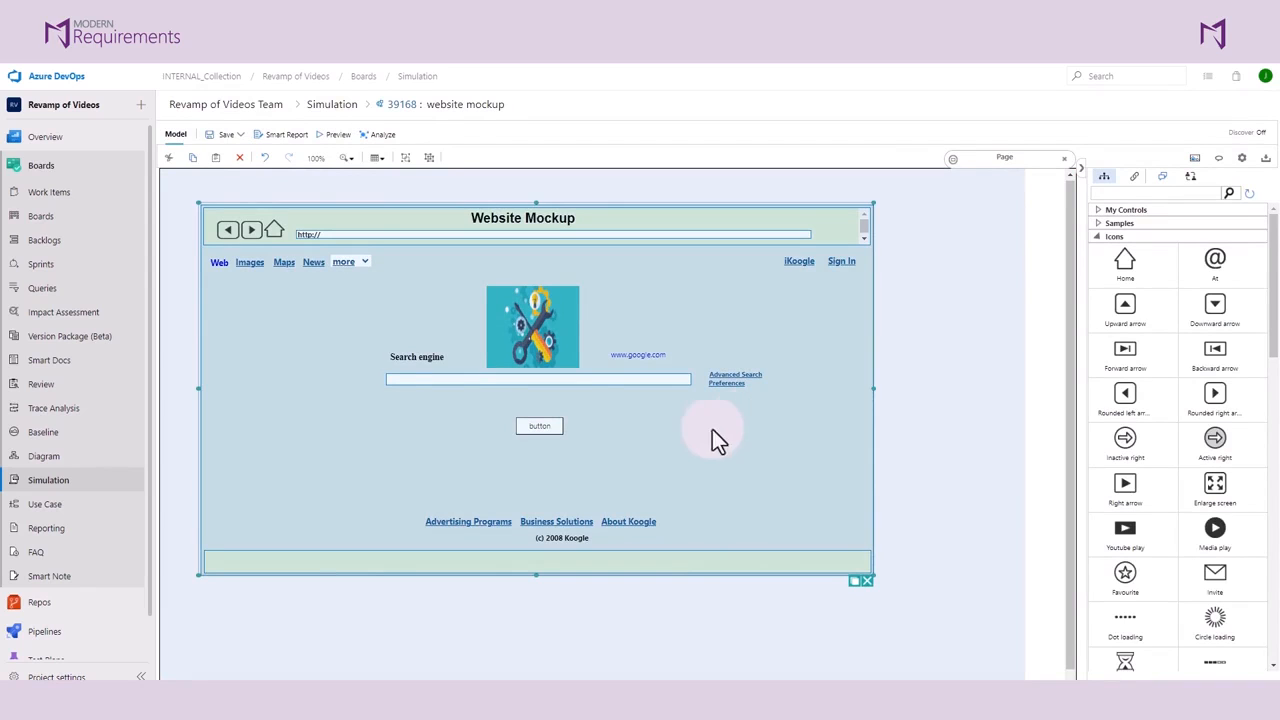
Save the whole mockup as a control named "new web control" in My Controls with icon download (5).jpg, and show that group's controls.
left_click(240, 135)
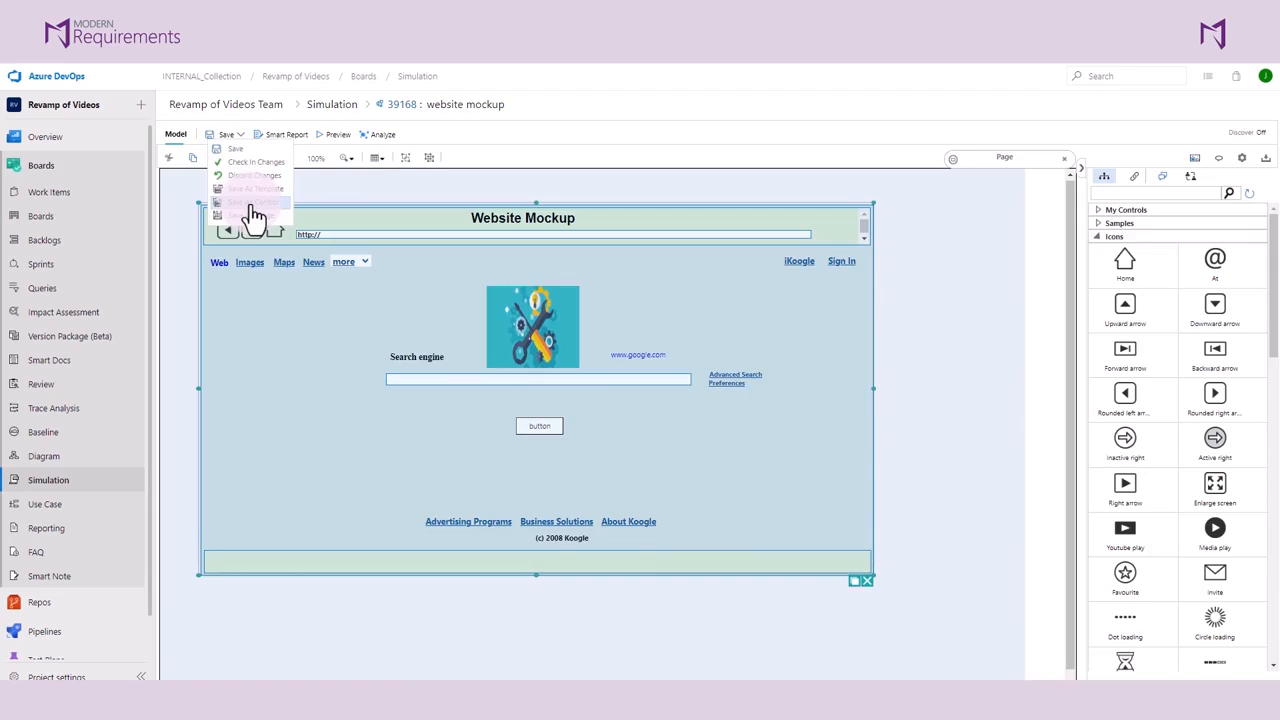
left_click(254, 203)
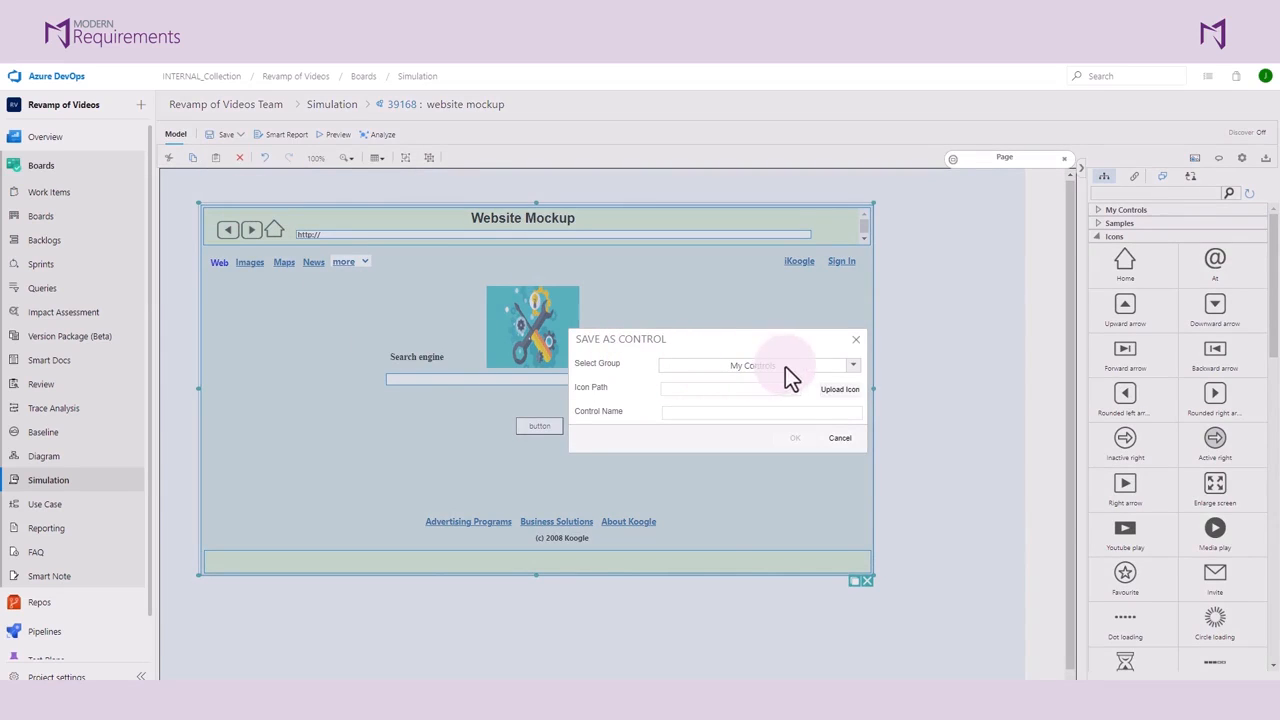
left_click(833, 402)
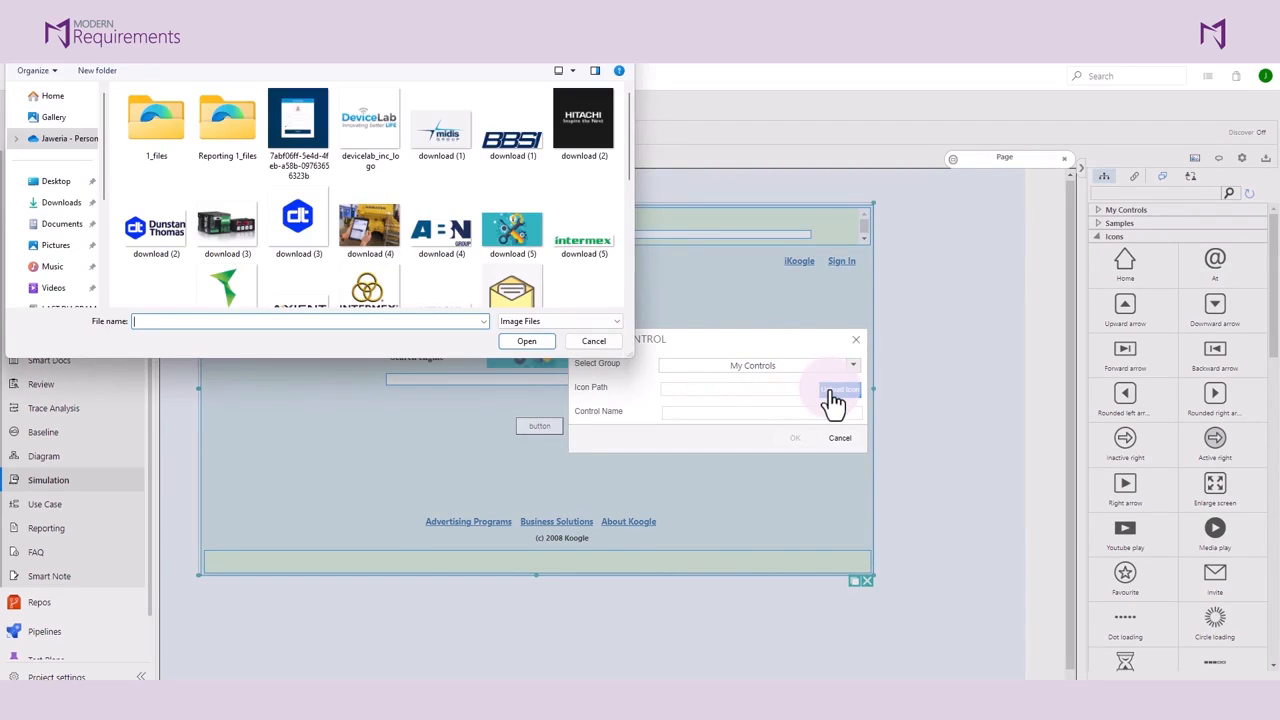
left_click(521, 247)
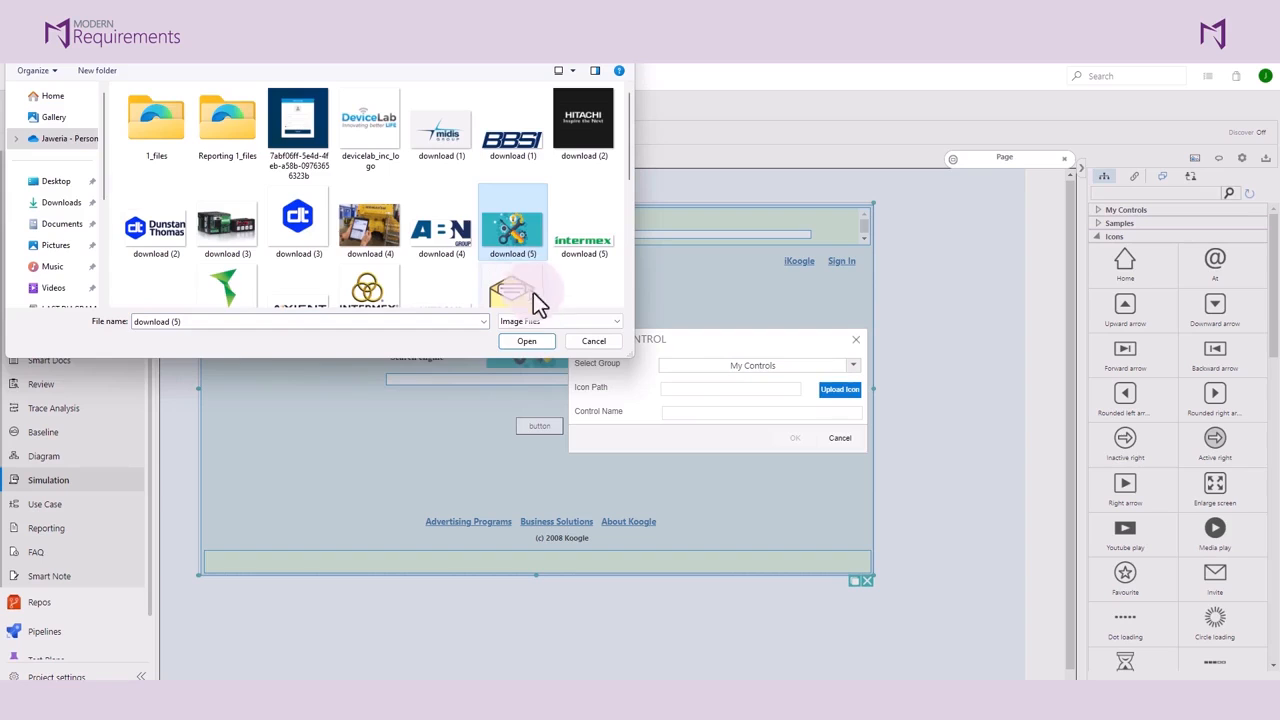
left_click(543, 340)
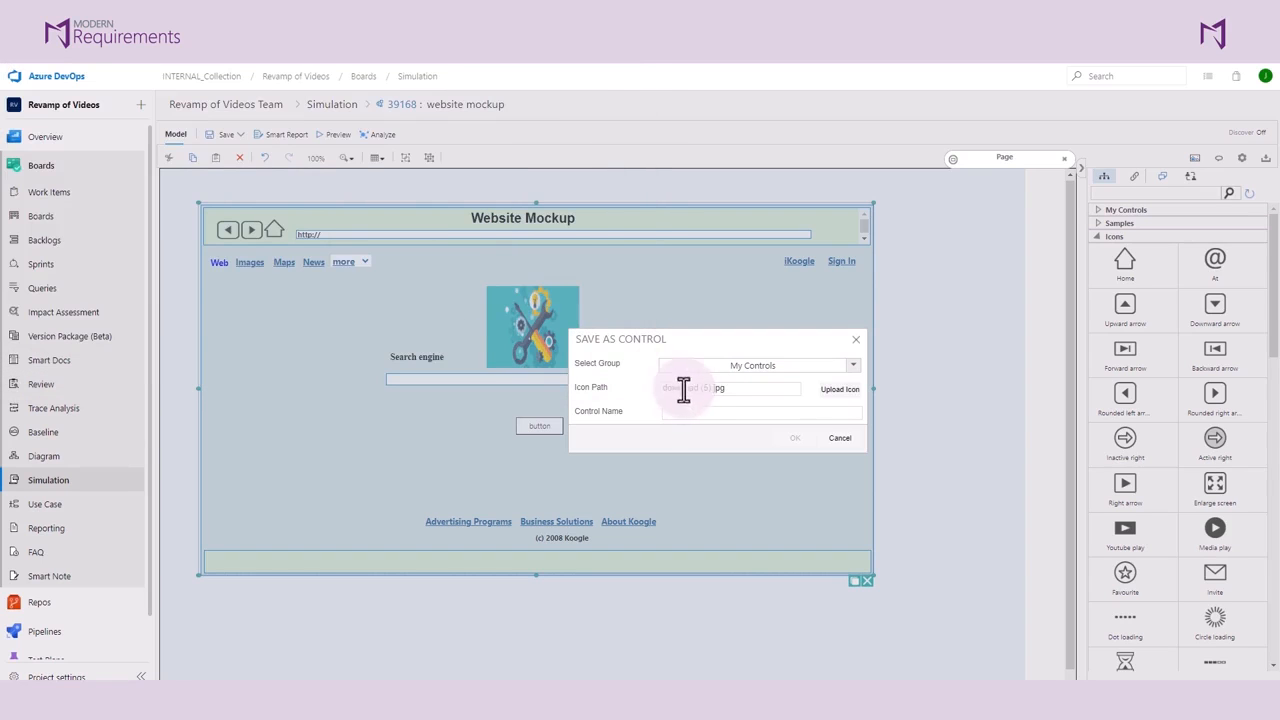
left_click(690, 410)
type("new web control")
left_click(793, 438)
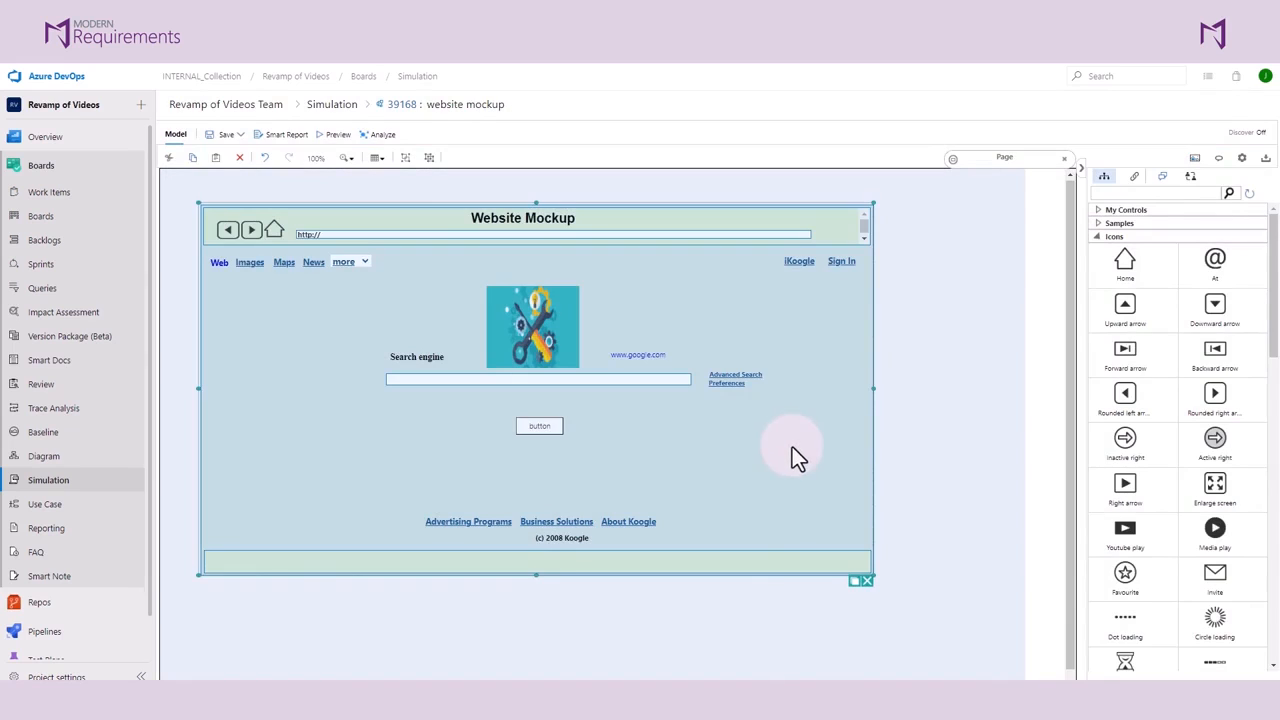
left_click(1099, 214)
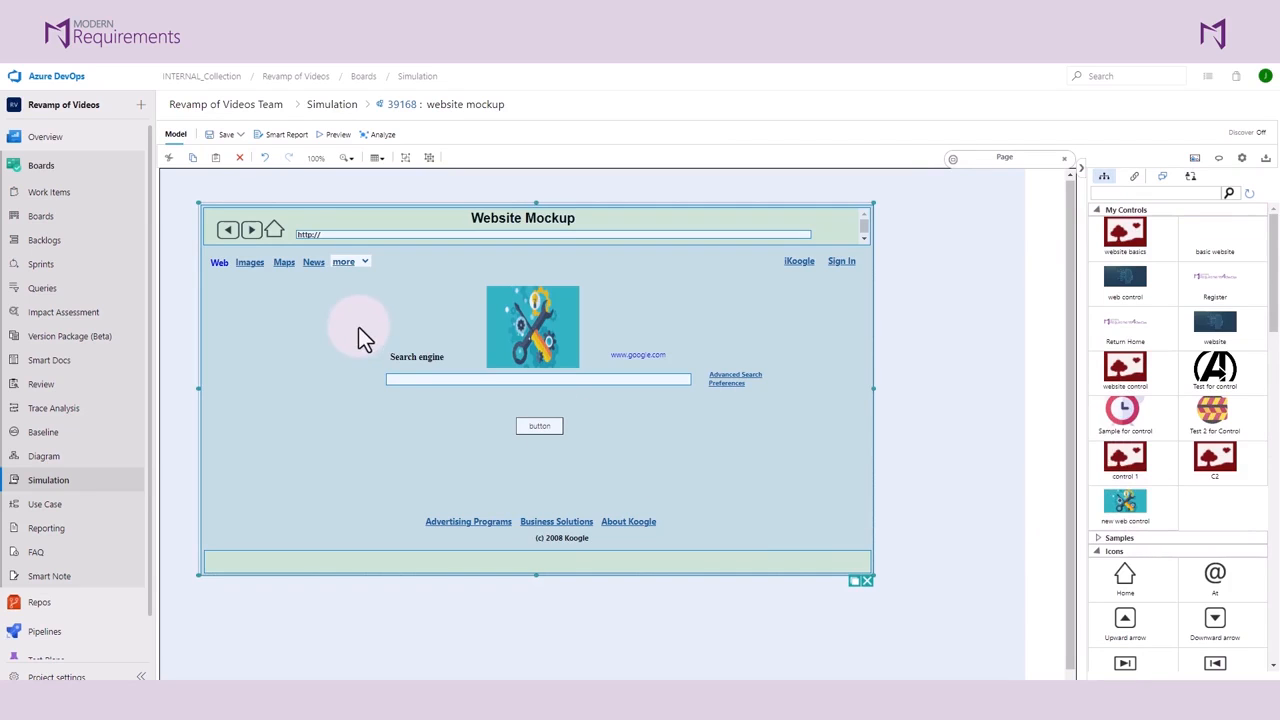
Save the website mockup as an image.
left_click(226, 134)
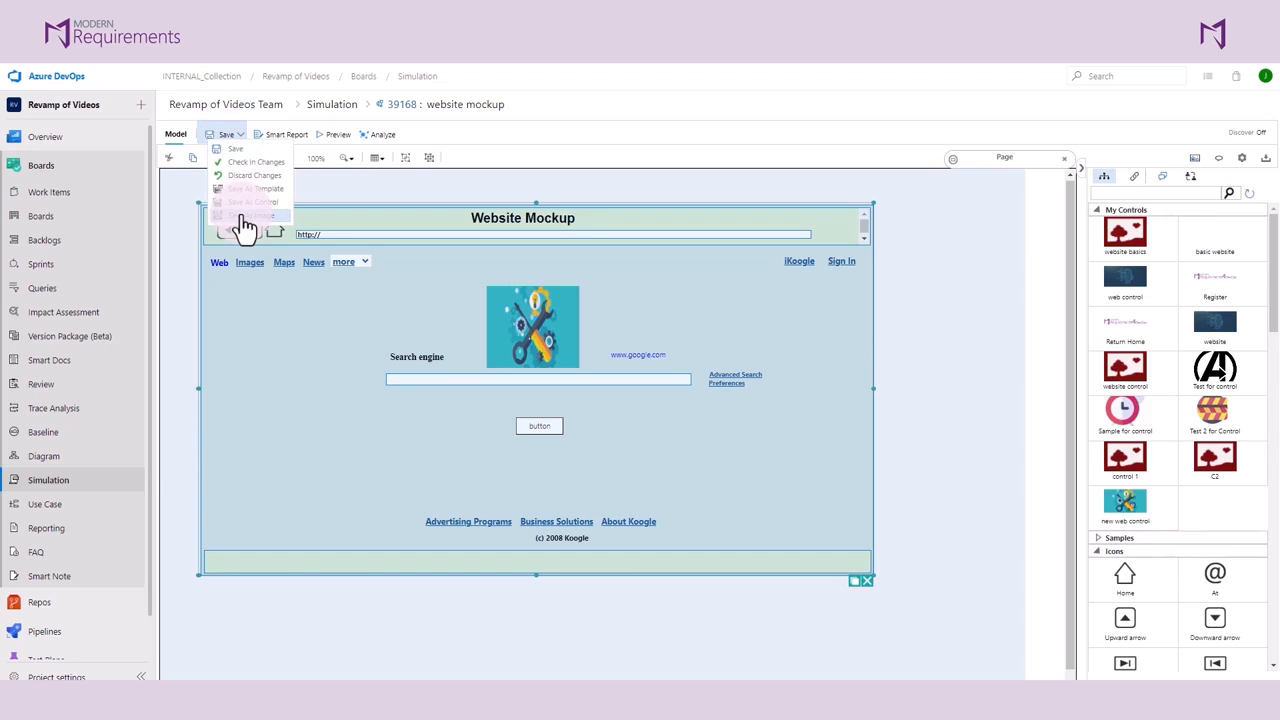
left_click(245, 216)
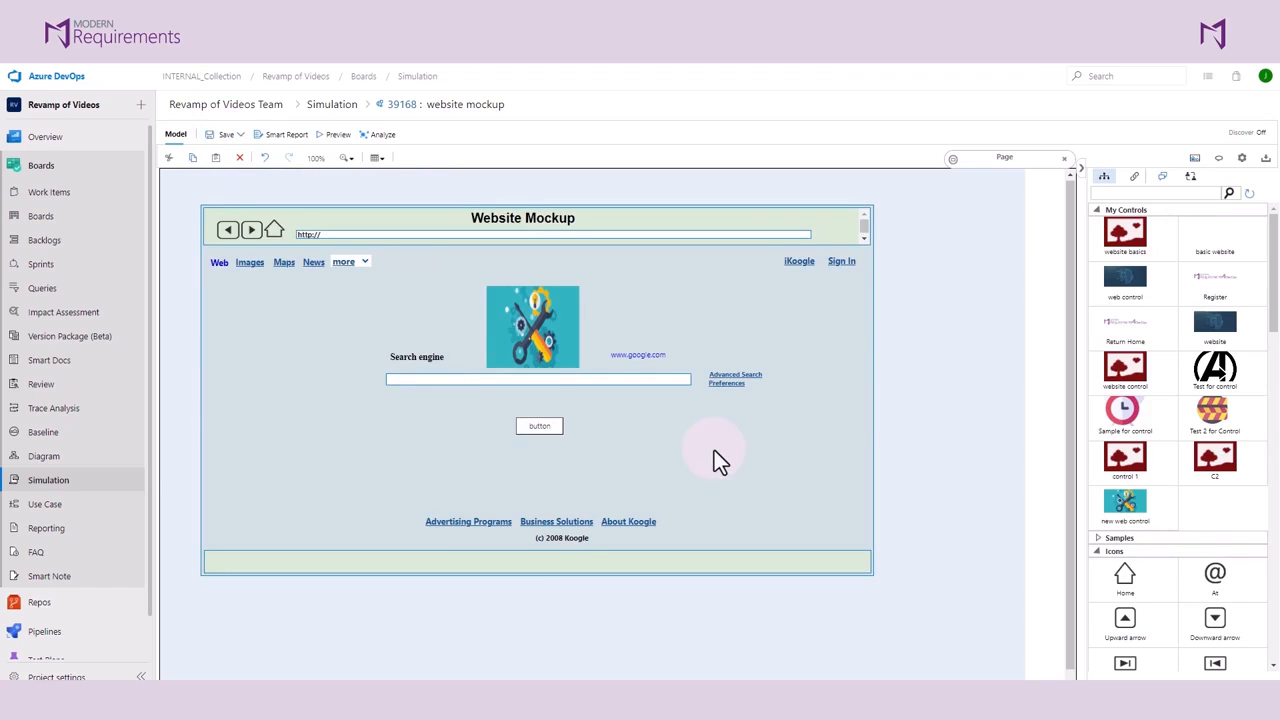